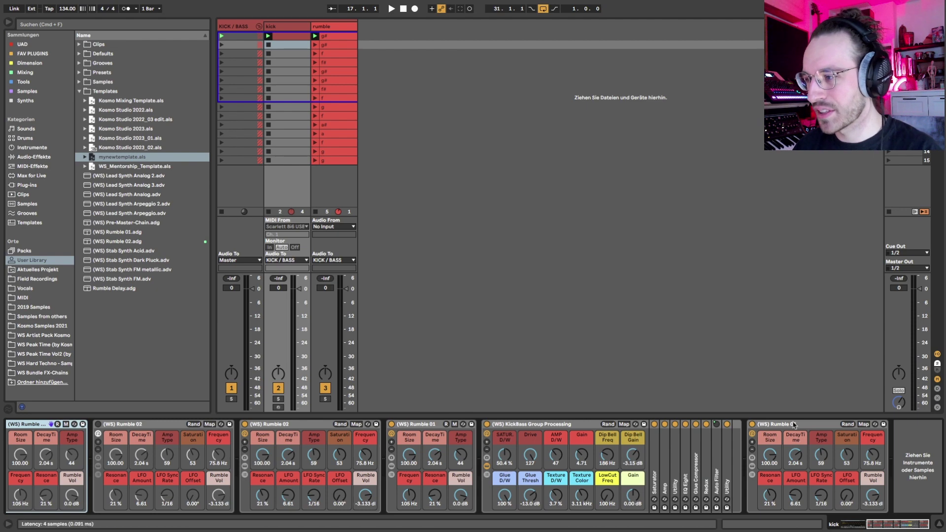
Step: Delete the Rumble 01-1 rack and the two Rumble 02 racks directly after the sampler on the kick track
{"action": "left_click", "coordinate": [794, 444]}
{"action": "left_click", "coordinate": [314, 426]}
{"action": "scroll", "coordinate": [420, 430], "scroll_direction": "left", "scroll_amount": 5}
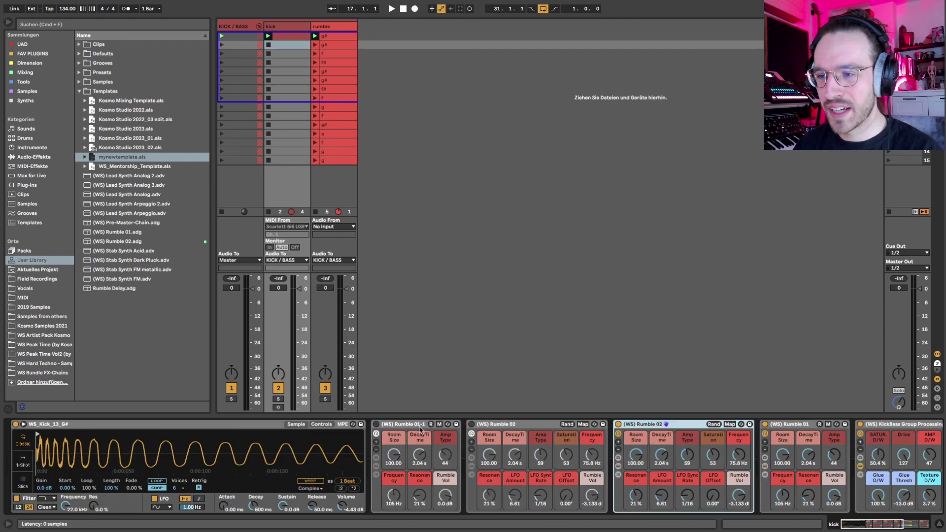
{"action": "left_click", "coordinate": [419, 425], "text": "shift"}
{"action": "key", "text": "Delete"}
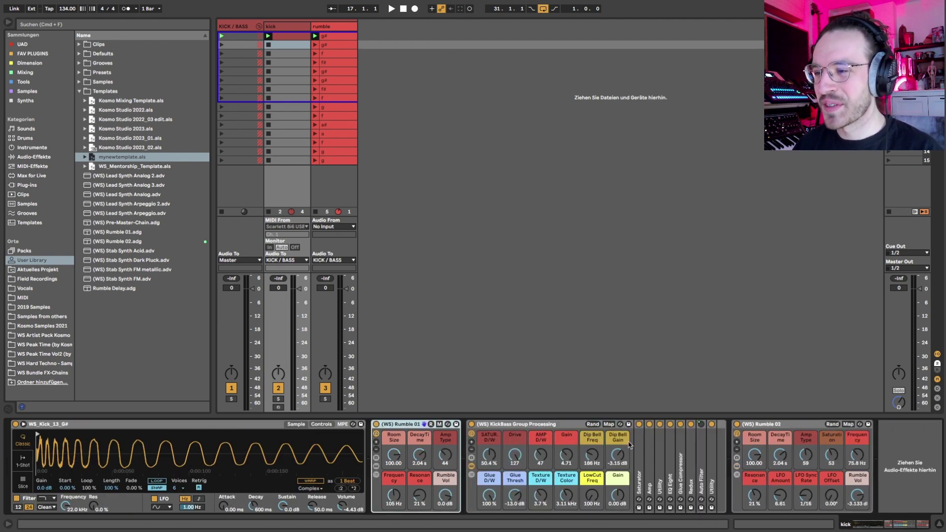
Step: Take the KickBass Group Processing rack off the kick track and delete its duplicate at the end of the KICK / BASS group chain
{"action": "left_click", "coordinate": [483, 424]}
{"action": "left_click", "coordinate": [240, 300]}
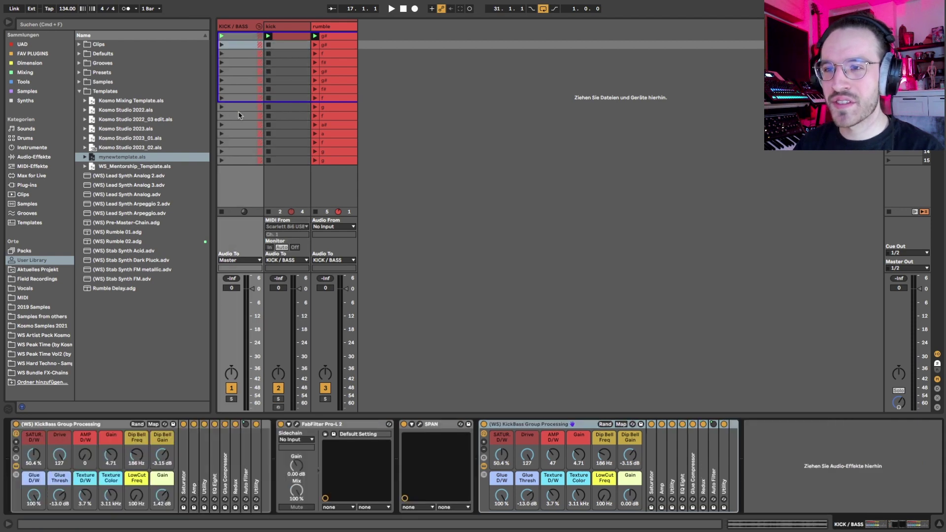
{"action": "left_click", "coordinate": [508, 424]}
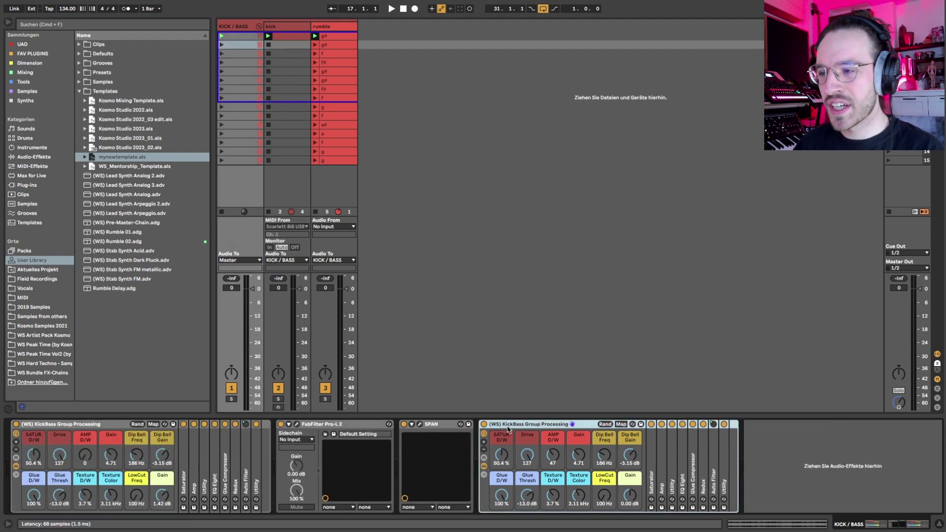
{"action": "key", "text": "Delete"}
Step: Show the chain list and devices of the kick track's Rumble 01 rack, comparing its Kick and Rumble chains
{"action": "left_click", "coordinate": [275, 27]}
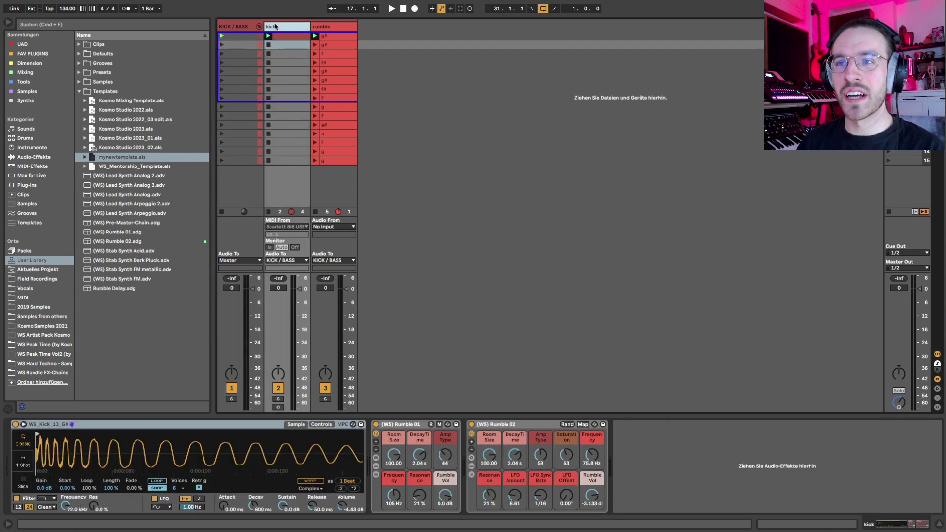
{"action": "left_click", "coordinate": [376, 476]}
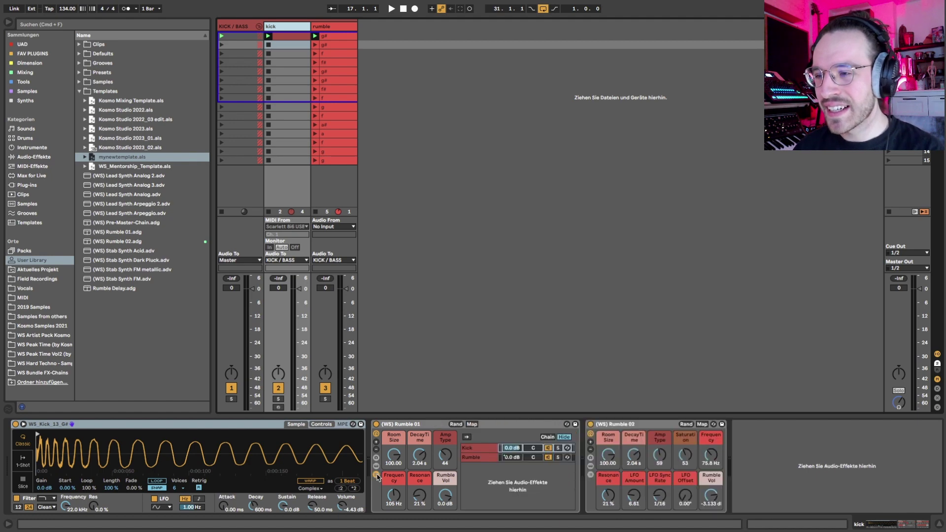
{"action": "left_click", "coordinate": [376, 466]}
{"action": "left_click", "coordinate": [476, 457]}
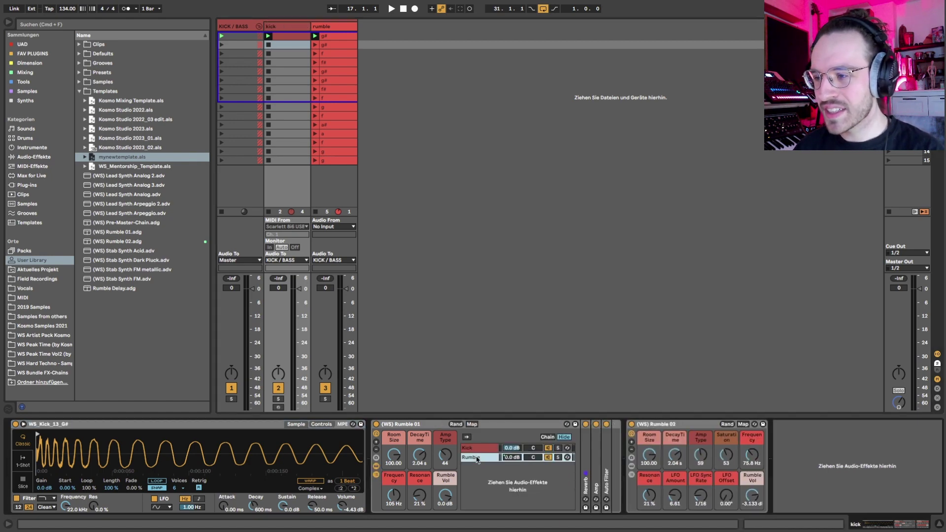
{"action": "left_click", "coordinate": [476, 447]}
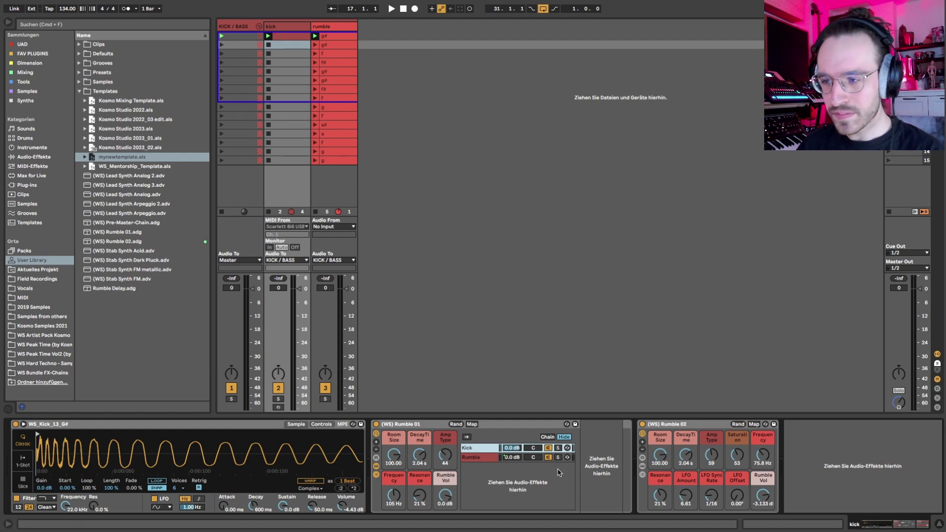
{"action": "left_click", "coordinate": [481, 456]}
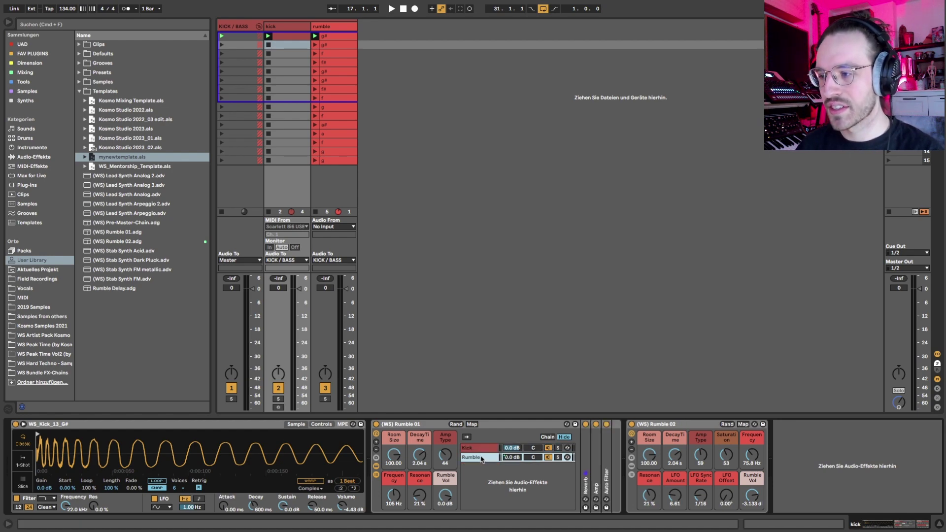
Step: Unfold the Reverb, Amp and Auto Filter devices in the Rumble chain of the Rumble 01 rack
{"action": "left_click", "coordinate": [606, 457]}
{"action": "left_click", "coordinate": [586, 455], "text": "shift"}
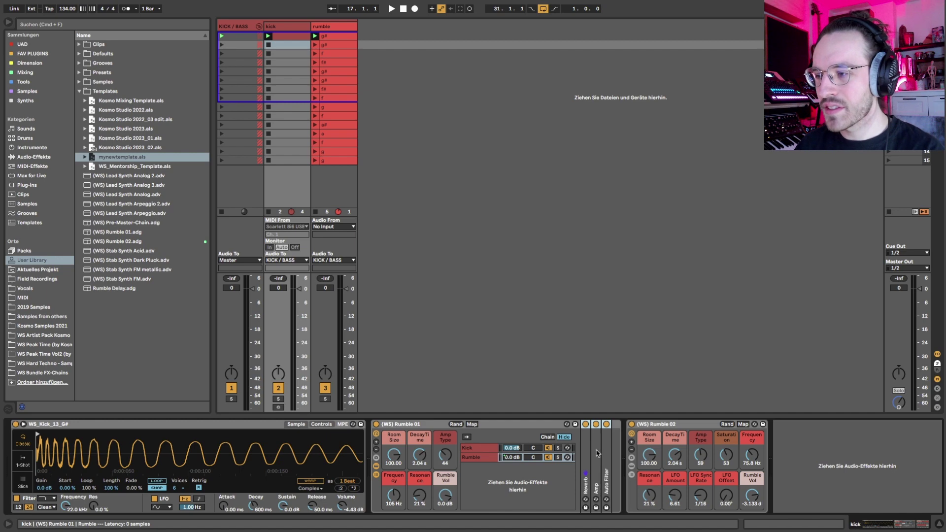
{"action": "double_click", "coordinate": [596, 453]}
{"action": "double_click", "coordinate": [585, 485]}
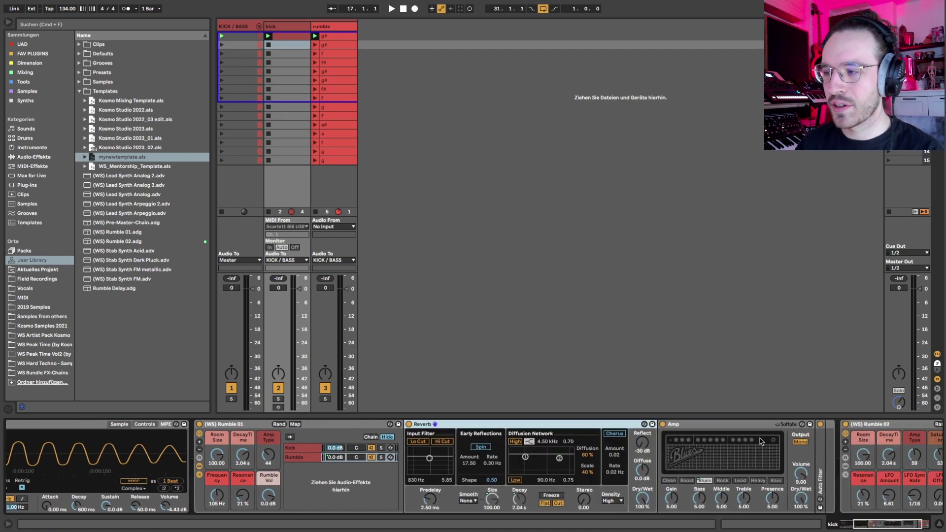
{"action": "double_click", "coordinate": [726, 464]}
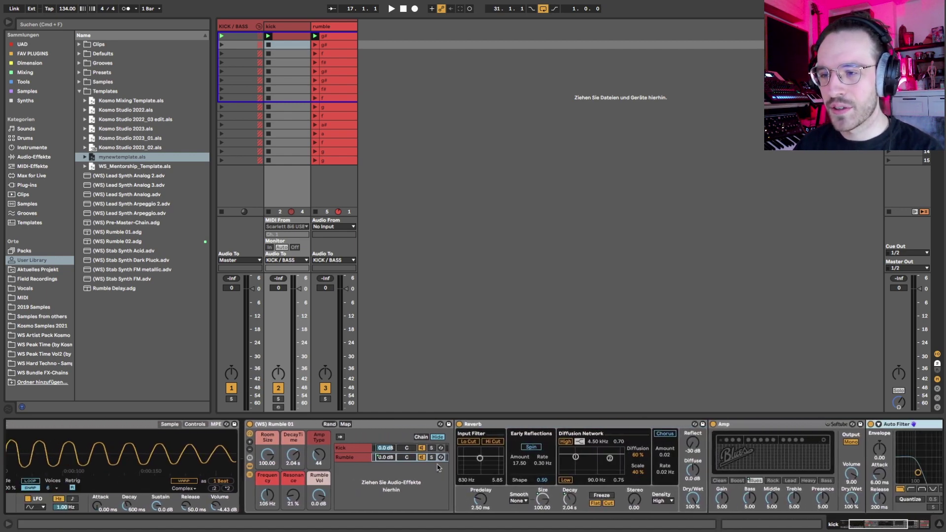
{"action": "left_click", "coordinate": [752, 424]}
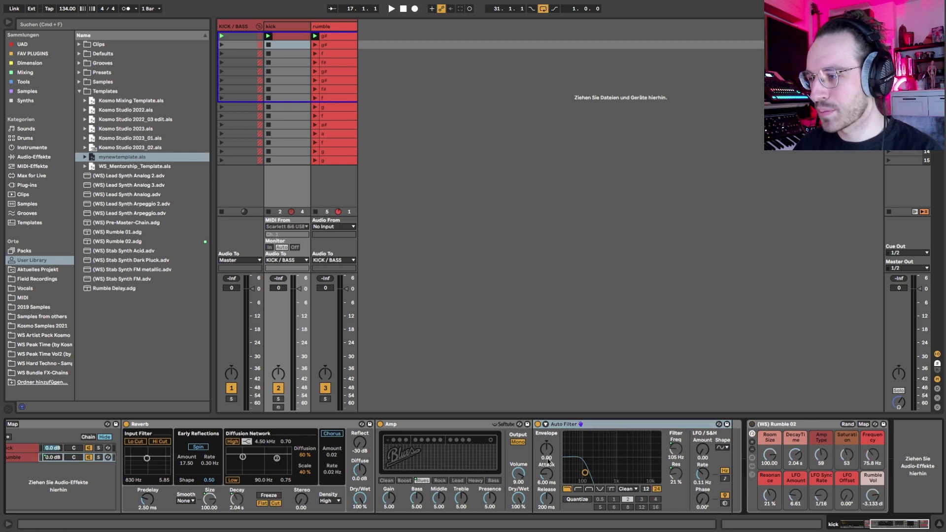
{"action": "scroll", "coordinate": [527, 467], "scroll_direction": "left", "scroll_amount": 10}
{"action": "scroll", "coordinate": [524, 468], "scroll_direction": "right", "scroll_amount": 4}
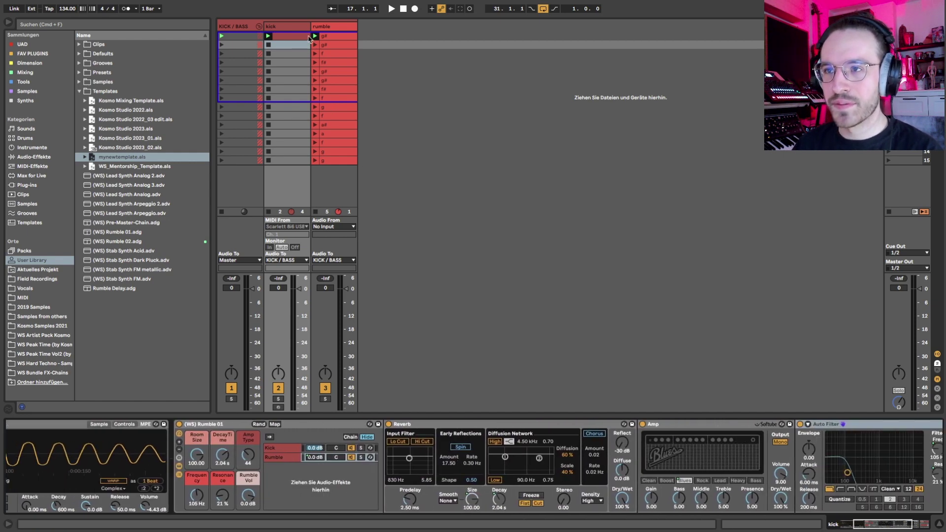
Step: Show the kick track's whole sample waveform in the sampler and list the audio effects in the browser
{"action": "left_click", "coordinate": [278, 26]}
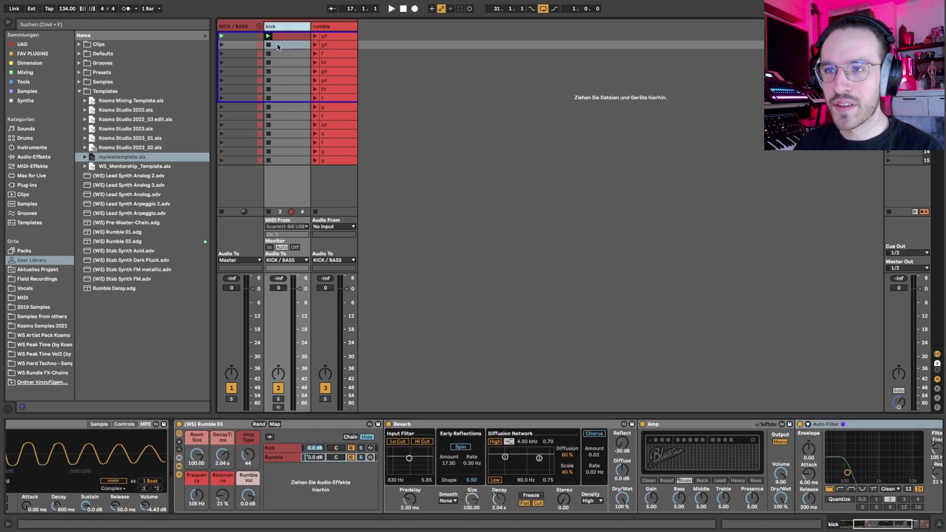
{"action": "scroll", "coordinate": [118, 443], "scroll_direction": "down", "scroll_amount": 5}
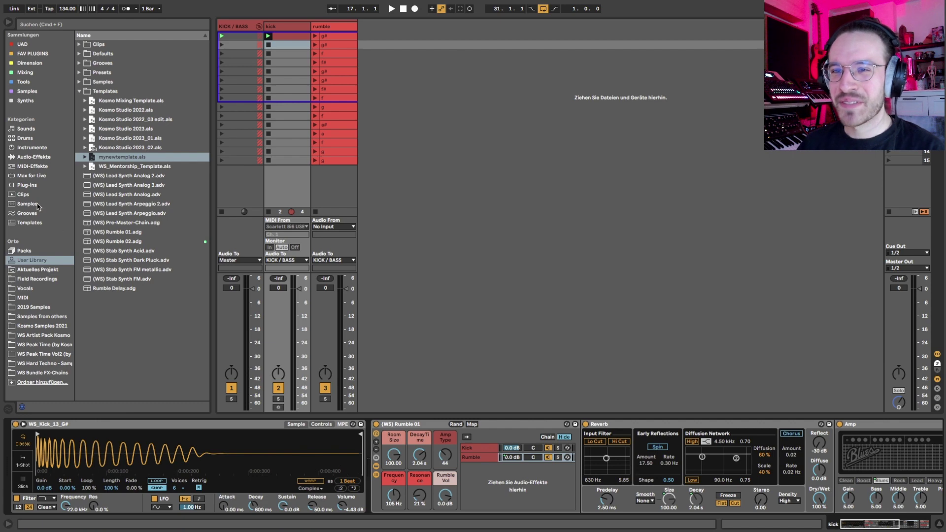
{"action": "left_click", "coordinate": [28, 156]}
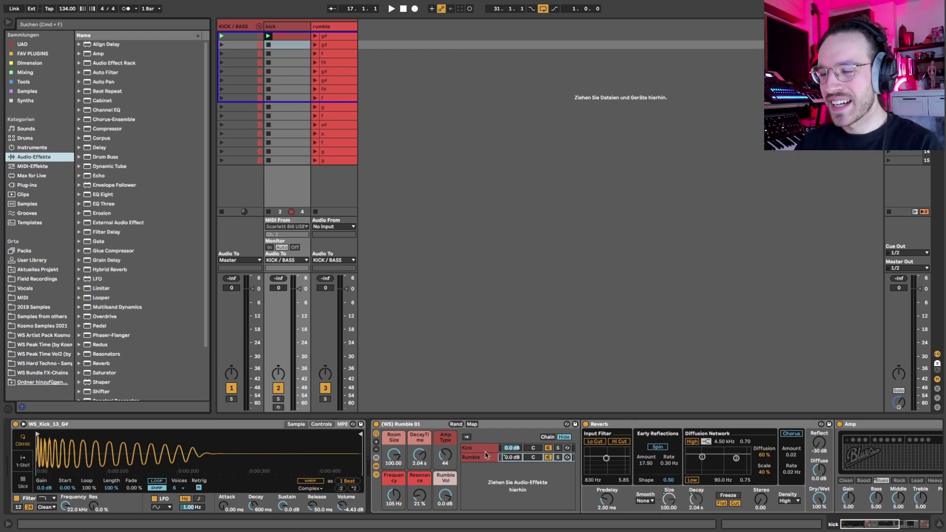
Step: Bypass the Amp and Auto Filter devices in the Rumble chain, keeping the Reverb active
{"action": "scroll", "coordinate": [528, 467], "scroll_direction": "right", "scroll_amount": 5}
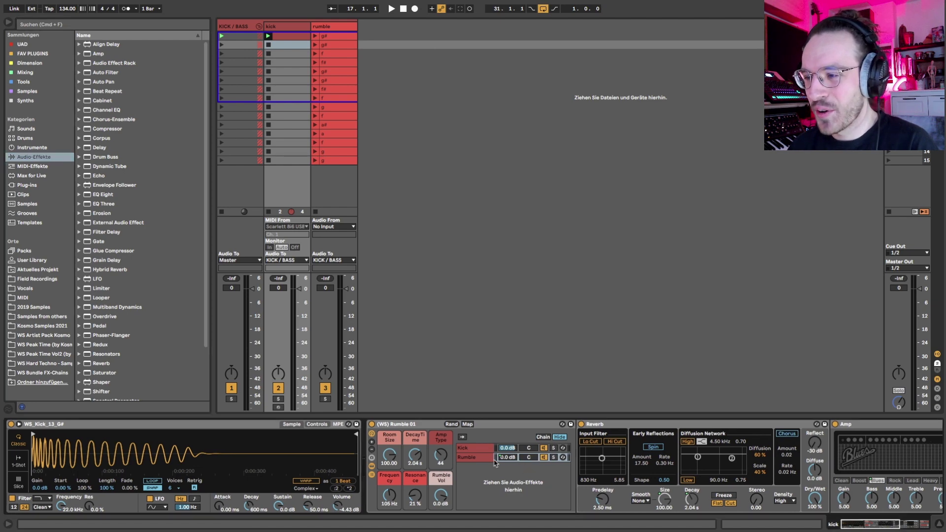
{"action": "scroll", "coordinate": [549, 430], "scroll_direction": "right", "scroll_amount": 5}
{"action": "left_click", "coordinate": [568, 426]}
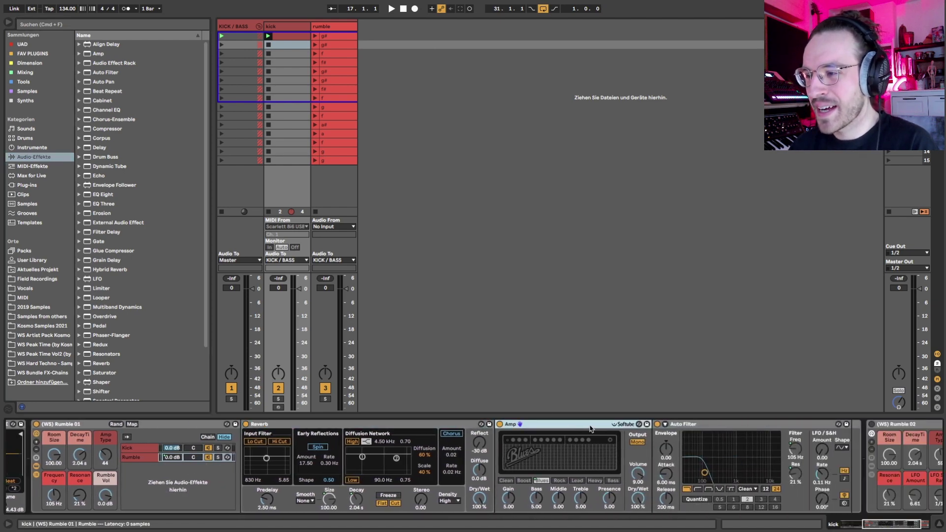
{"action": "left_click", "coordinate": [700, 424]}
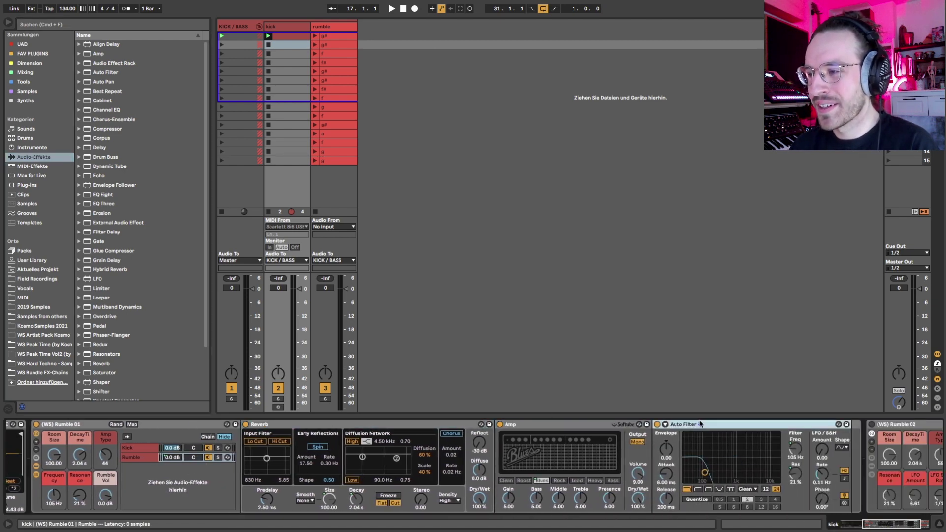
{"action": "left_click", "coordinate": [499, 424]}
{"action": "left_click", "coordinate": [657, 424]}
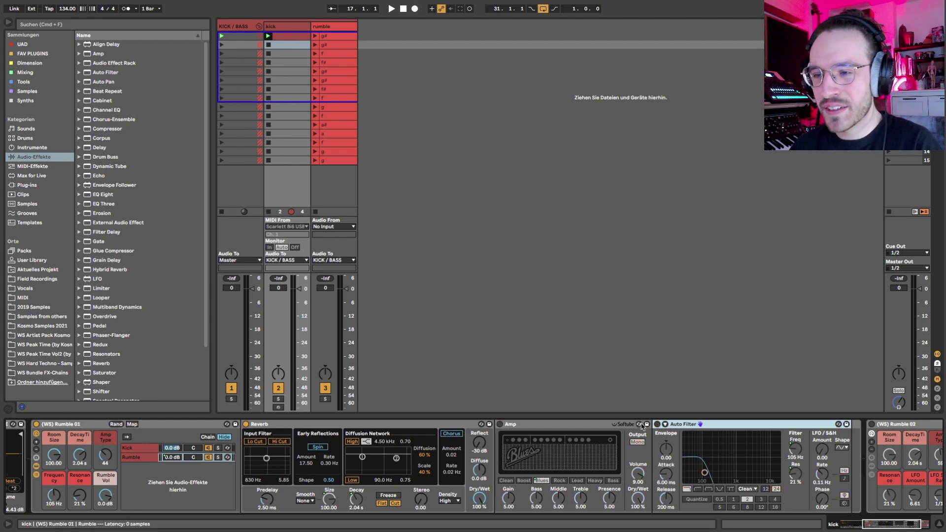
Step: Deactivate the Kick chain in the Rumble 01 rack and play back the Rumble chain with only its Reverb
{"action": "left_click", "coordinate": [287, 436]}
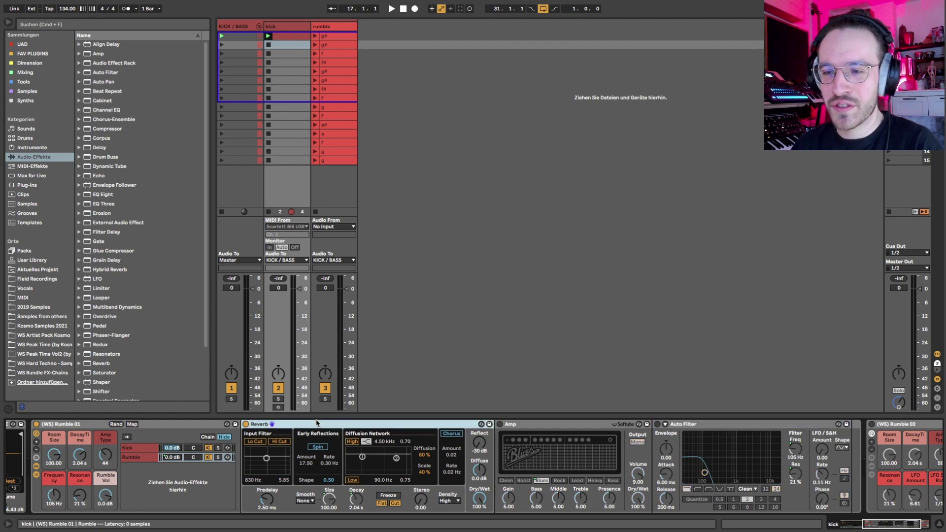
{"action": "left_click", "coordinate": [208, 448]}
{"action": "left_click", "coordinate": [138, 455]}
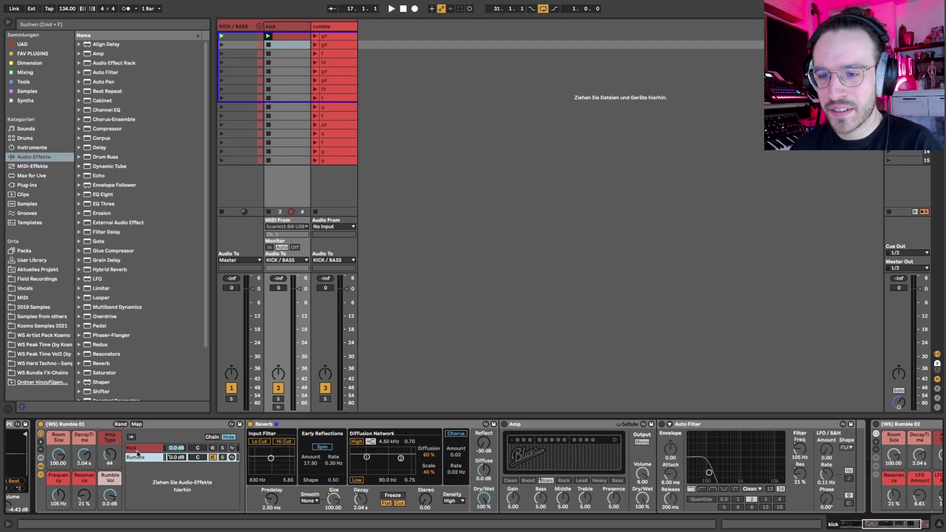
{"action": "key", "text": "space"}
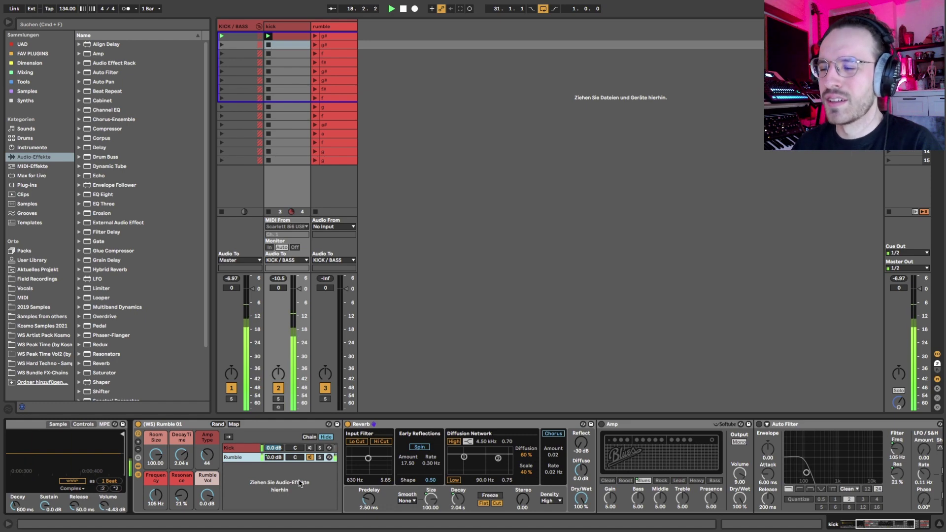
{"action": "left_click", "coordinate": [906, 231]}
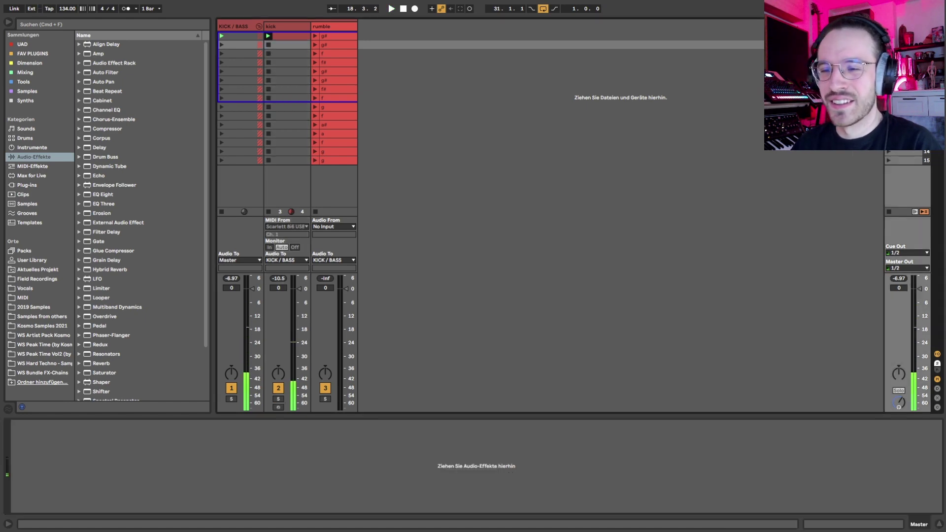
Step: Examine the kick track's signal flow from the sampler into the Rumble chain, including the Reverb's Stereo and Dry/Wet settings
{"action": "left_click", "coordinate": [282, 29]}
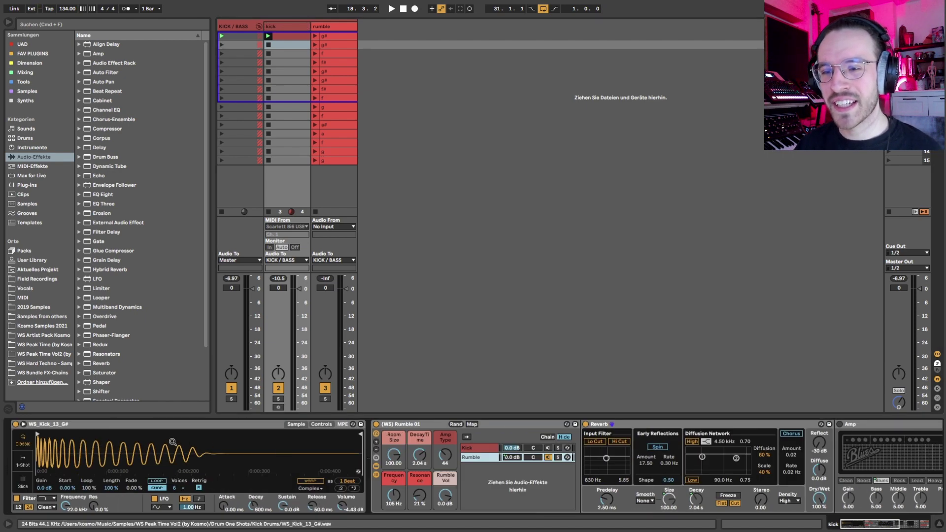
{"action": "left_click", "coordinate": [146, 424]}
{"action": "scroll", "coordinate": [266, 434], "scroll_direction": "right", "scroll_amount": 5}
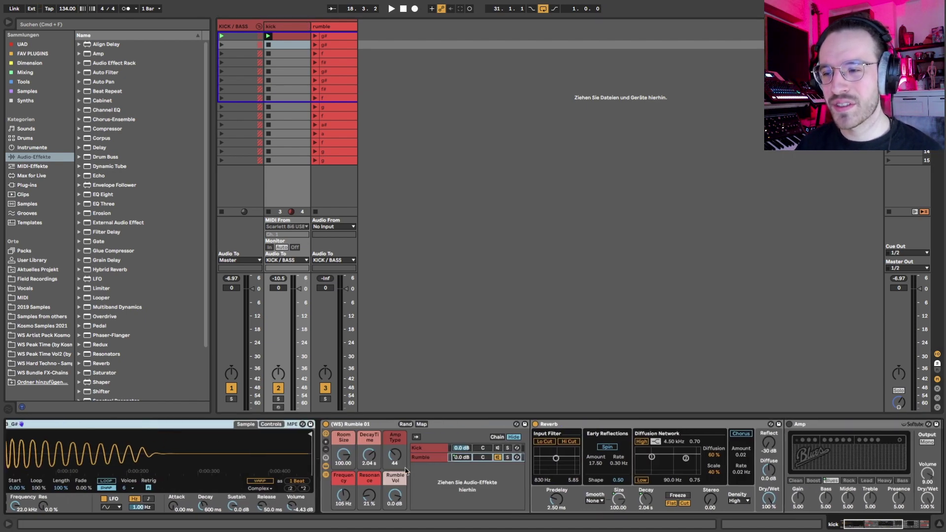
{"action": "left_click", "coordinate": [276, 457]}
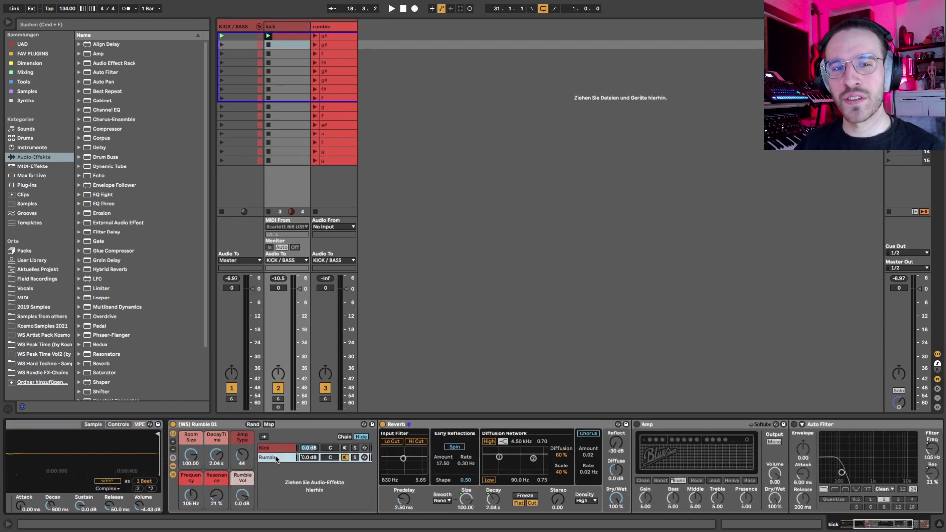
{"action": "left_click", "coordinate": [555, 513]}
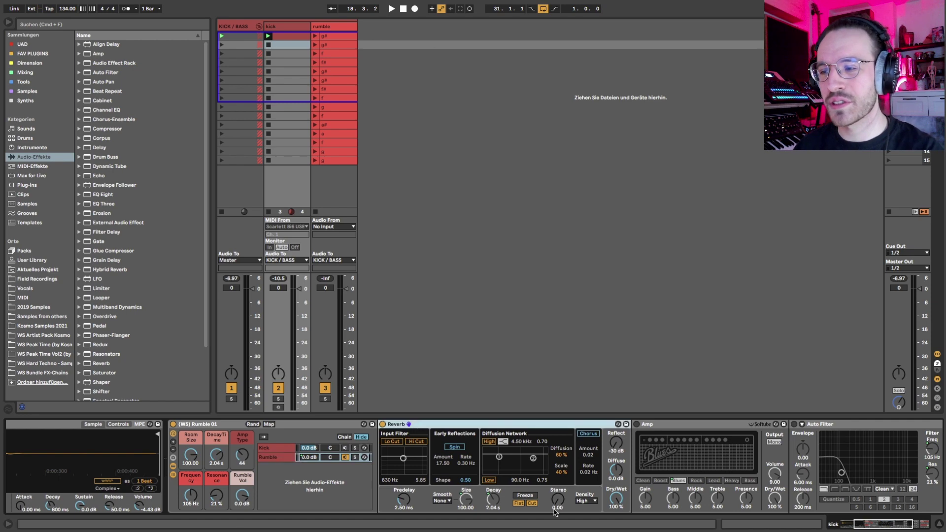
{"action": "left_click", "coordinate": [620, 501]}
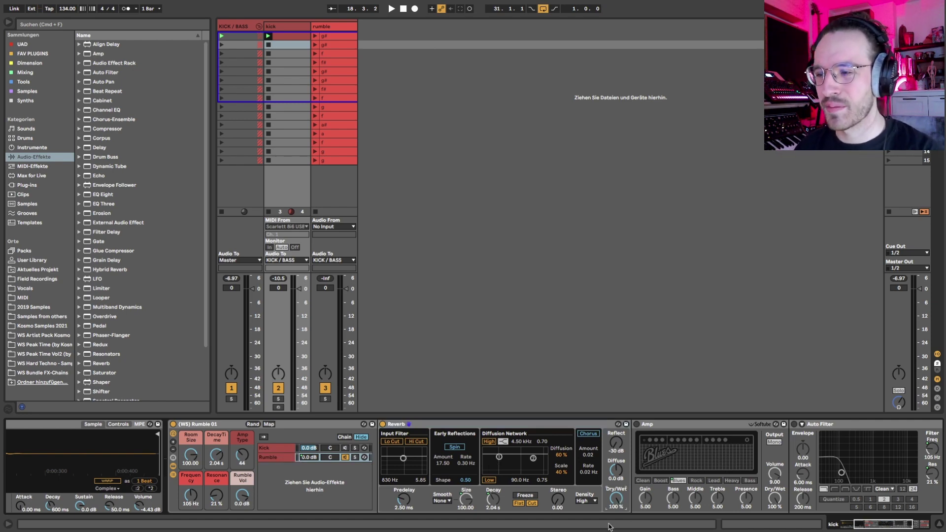
{"action": "scroll", "coordinate": [661, 469], "scroll_direction": "right", "scroll_amount": 3}
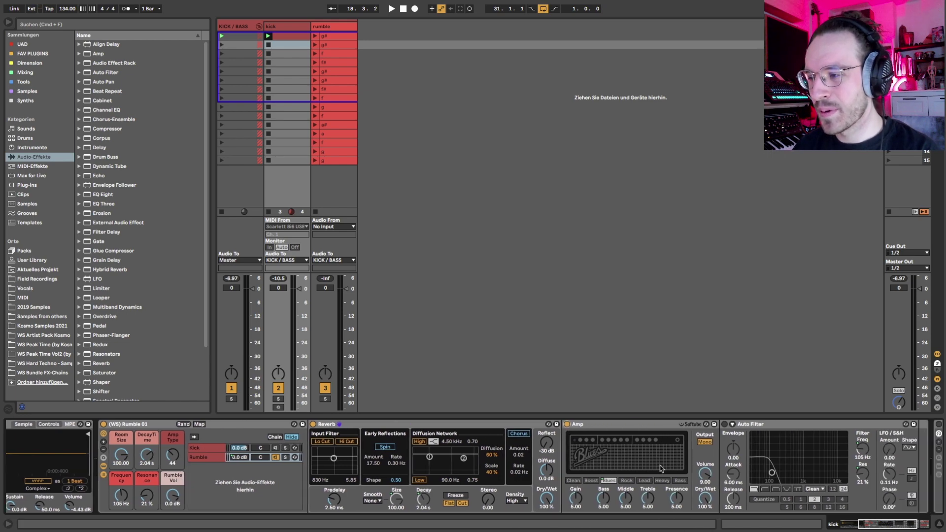
{"action": "scroll", "coordinate": [661, 468], "scroll_direction": "right", "scroll_amount": 4}
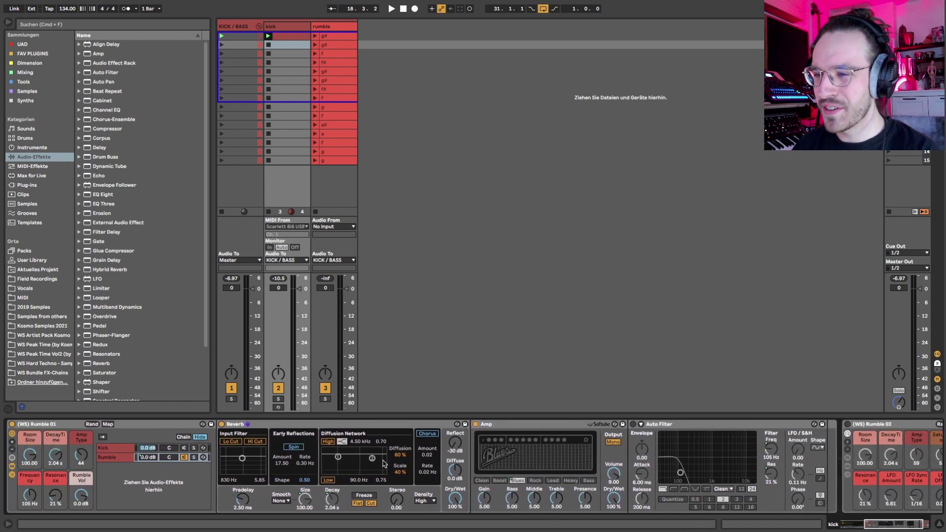
Step: Play back the kick track and review the Reverb, Amp and Auto Filter settings in the Rumble chain
{"action": "key", "text": "space"}
{"action": "scroll", "coordinate": [434, 470], "scroll_direction": "right", "scroll_amount": 4}
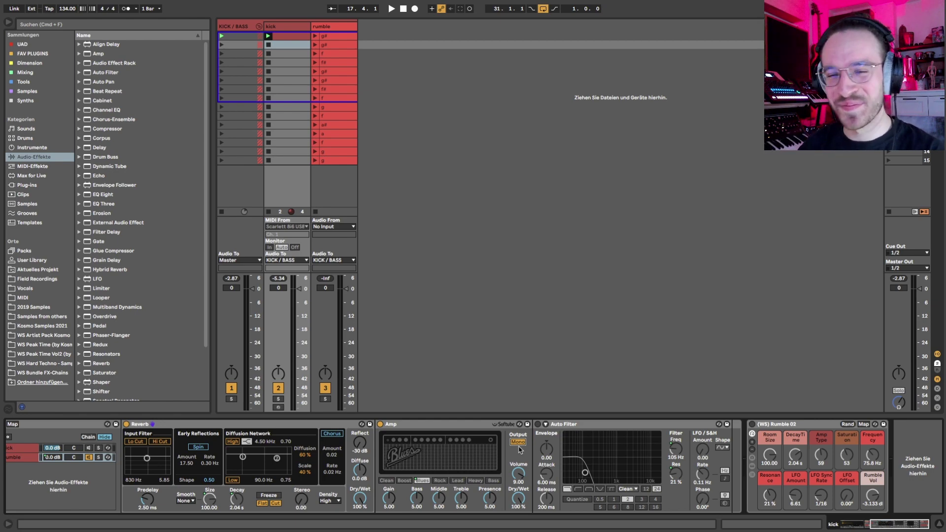
{"action": "scroll", "coordinate": [518, 449], "scroll_direction": "left", "scroll_amount": 10}
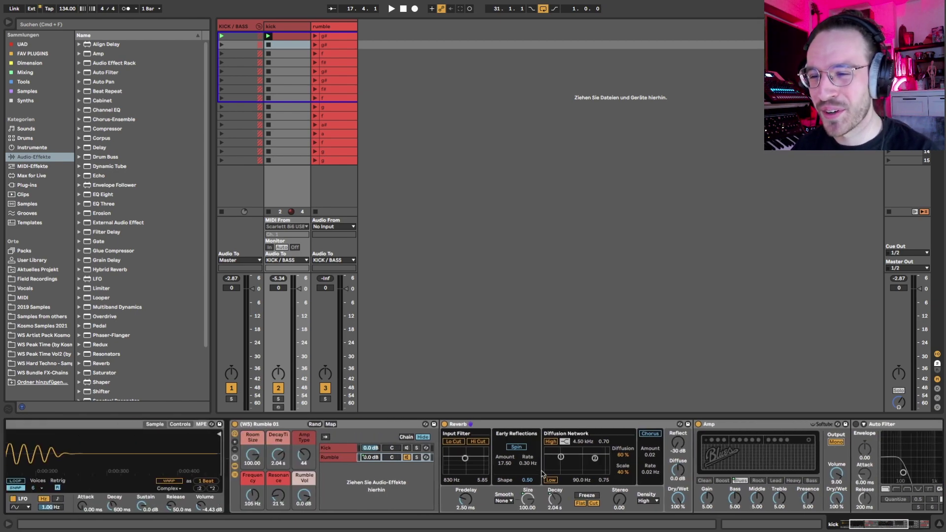
{"action": "scroll", "coordinate": [345, 489], "scroll_direction": "right", "scroll_amount": 2}
{"action": "scroll", "coordinate": [345, 489], "scroll_direction": "right", "scroll_amount": 5}
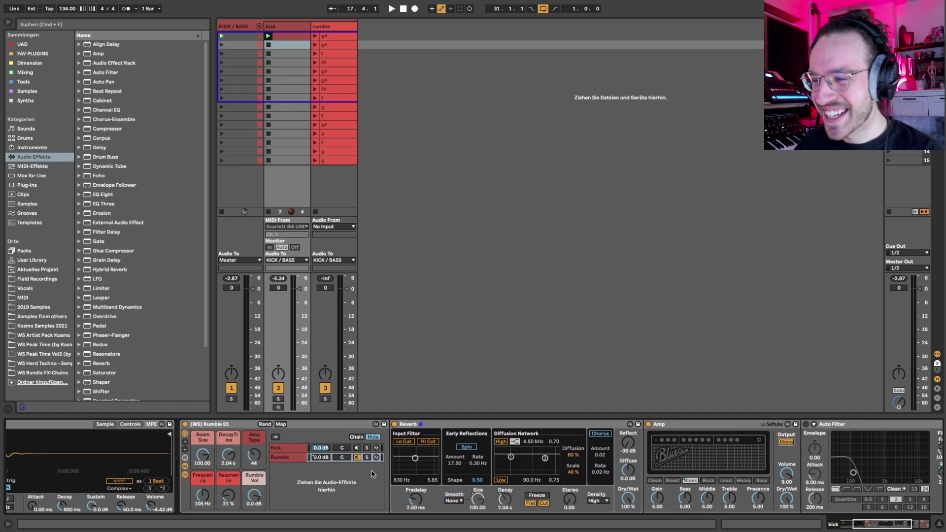
Step: Try the high-pass type on the Rumble chain's Auto Filter, then restore the low-pass type
{"action": "left_click", "coordinate": [601, 424]}
{"action": "scroll", "coordinate": [601, 444], "scroll_direction": "right", "scroll_amount": 3}
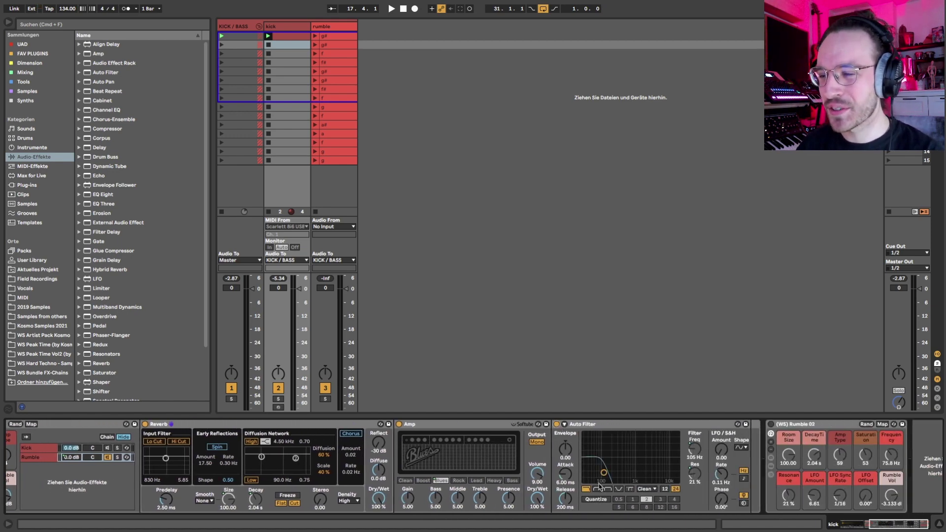
{"action": "left_click", "coordinate": [597, 489]}
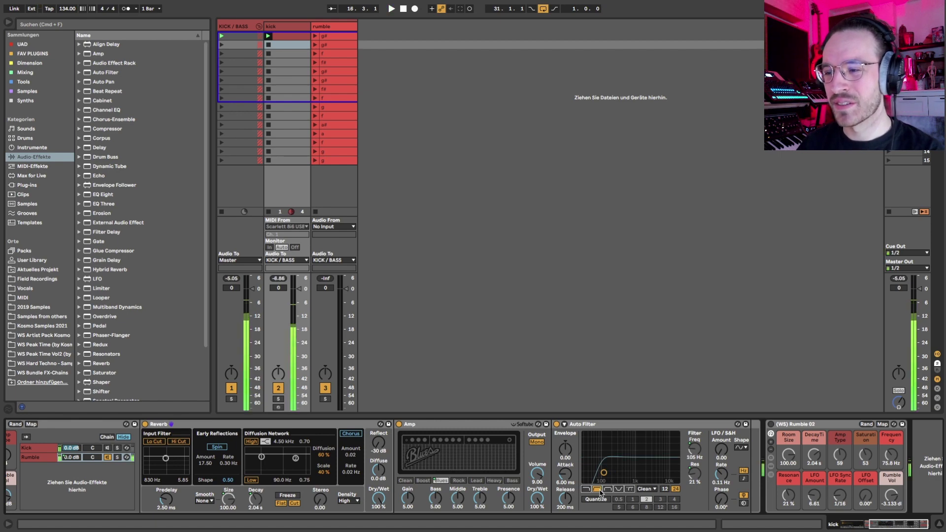
{"action": "left_click", "coordinate": [585, 490]}
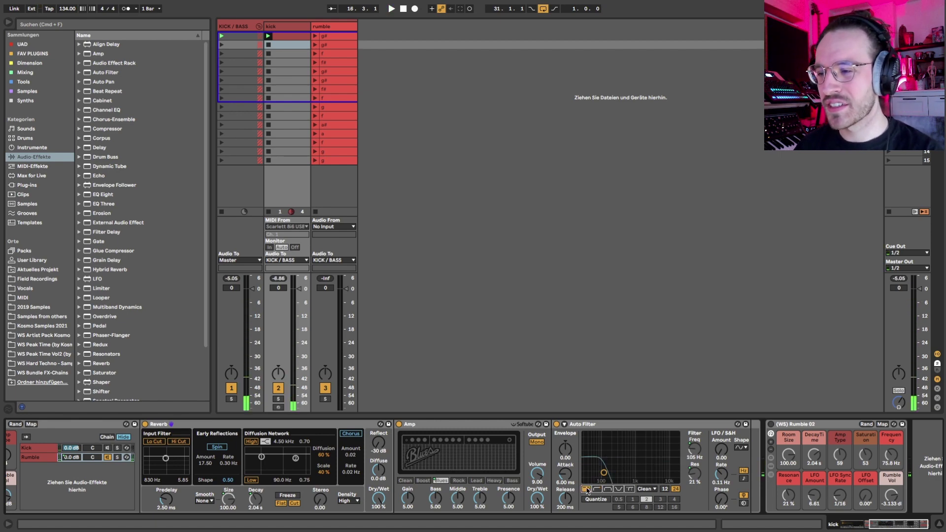
Step: Play back the kick track, then view the KICK / BASS group's effects before returning to the kick track's devices
{"action": "key", "text": "space"}
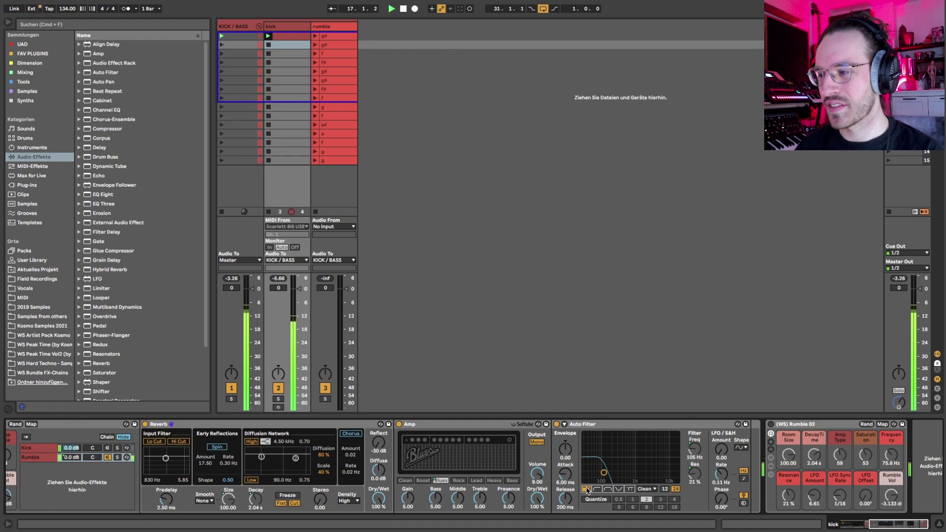
{"action": "key", "text": "Left"}
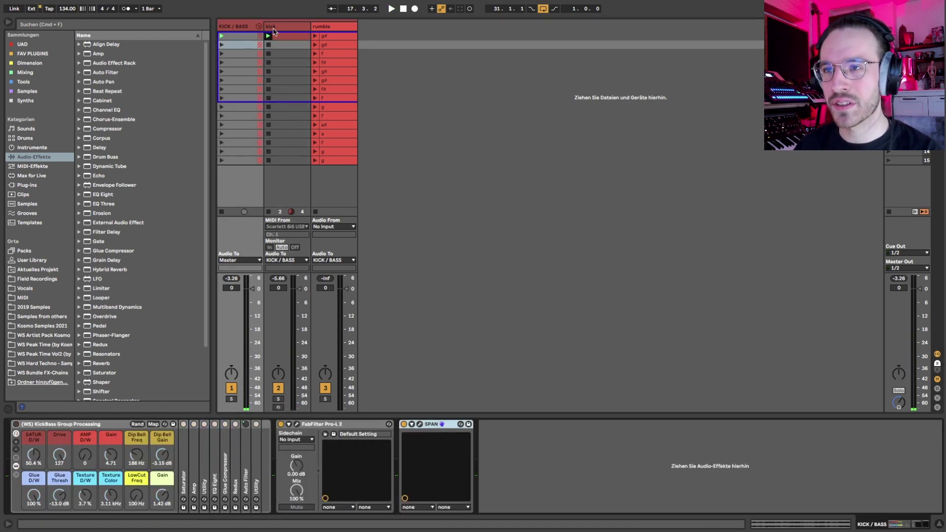
{"action": "key", "text": "Right"}
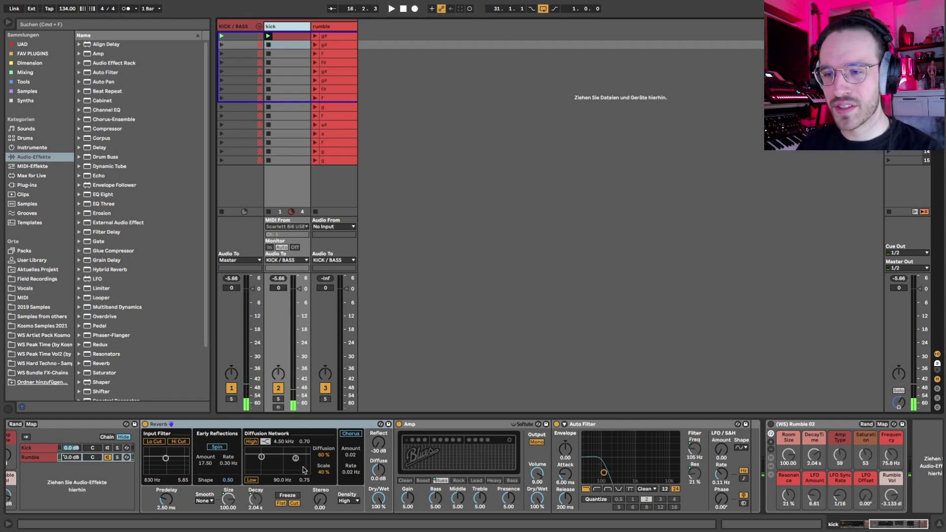
Step: Collapse the Reverb, Amp and Auto Filter devices in the Rumble chain of the Rumble 01 rack
{"action": "double_click", "coordinate": [315, 425]}
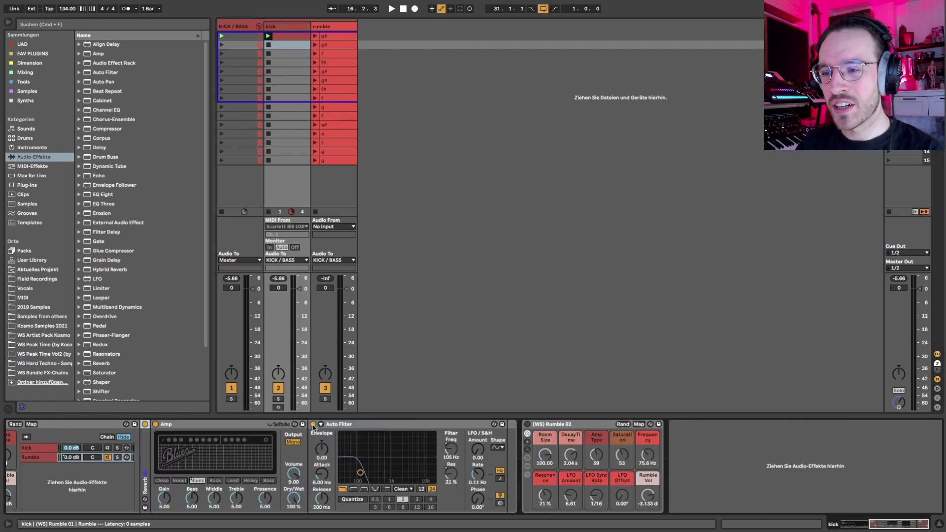
{"action": "double_click", "coordinate": [240, 424]}
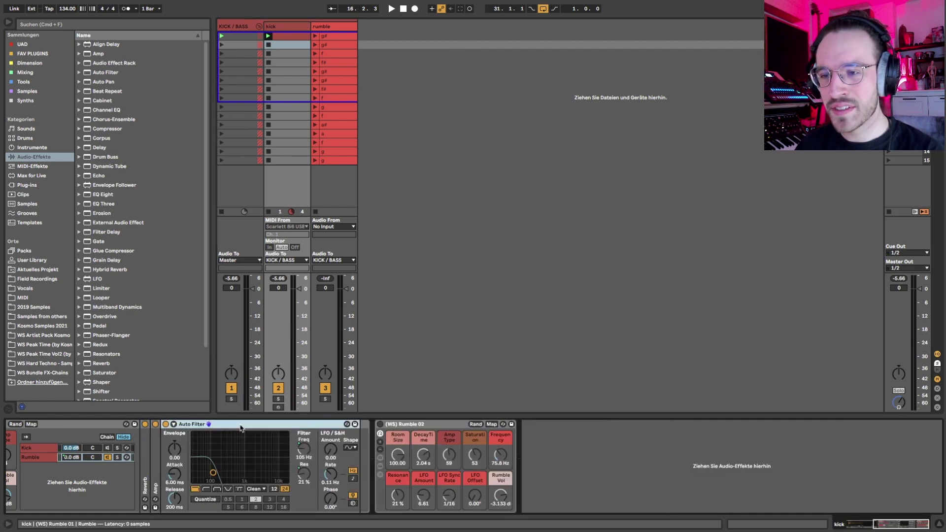
{"action": "double_click", "coordinate": [217, 425]}
{"action": "scroll", "coordinate": [432, 440], "scroll_direction": "right", "scroll_amount": 2}
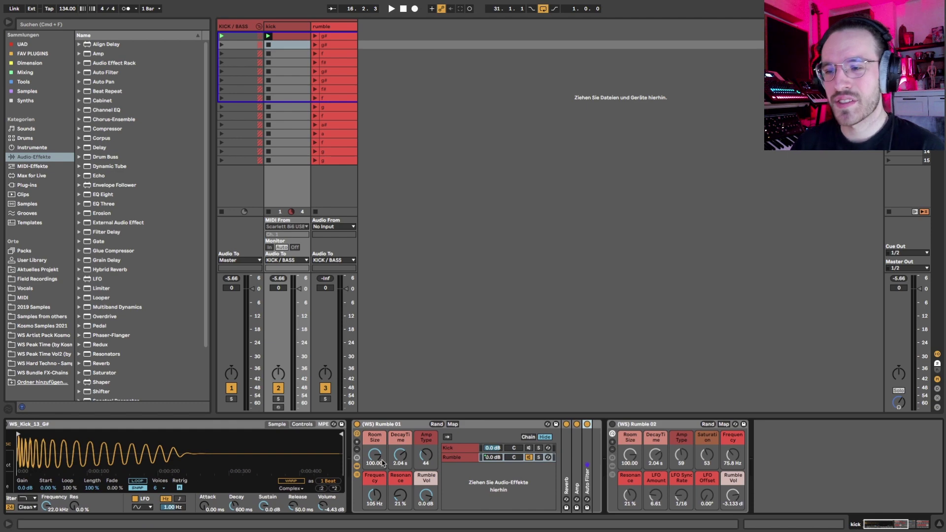
Step: Hide the Rumble 01 rack's devices and chain list, then show them again
{"action": "left_click", "coordinate": [358, 474]}
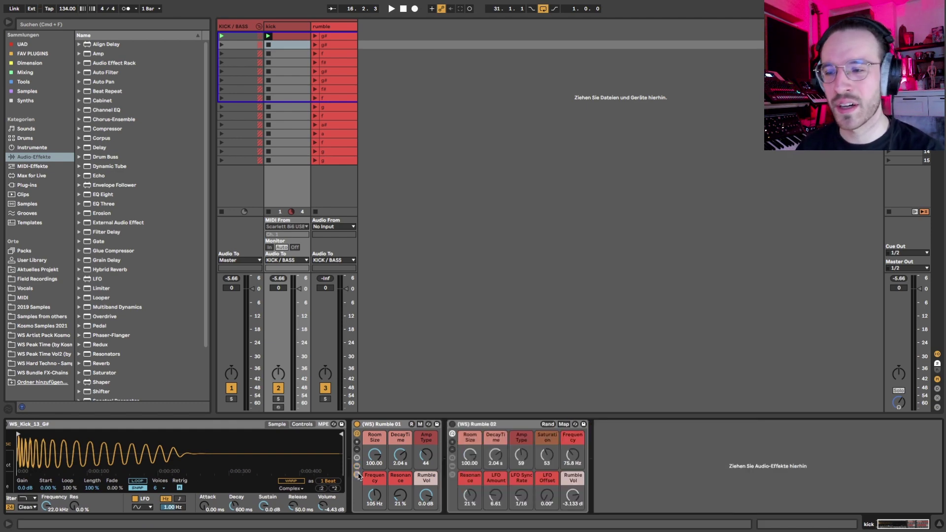
{"action": "left_click", "coordinate": [357, 465]}
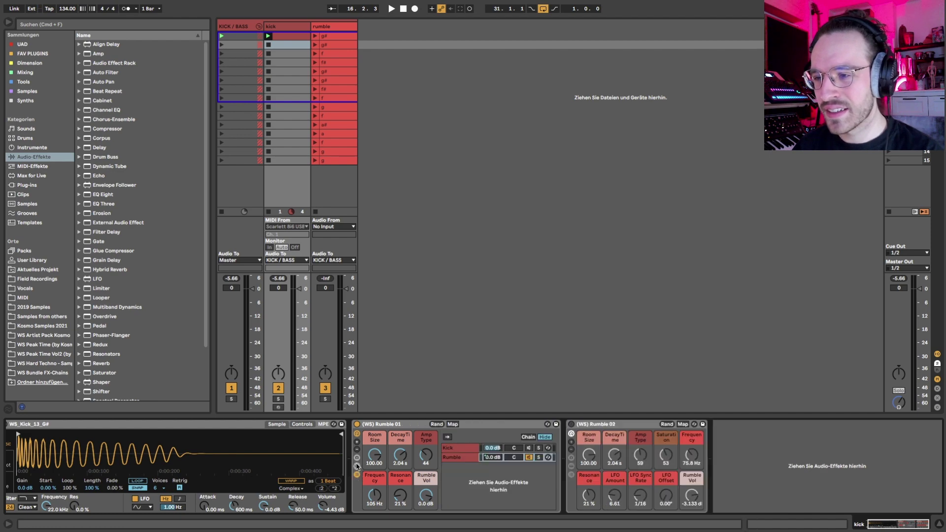
{"action": "left_click", "coordinate": [357, 474]}
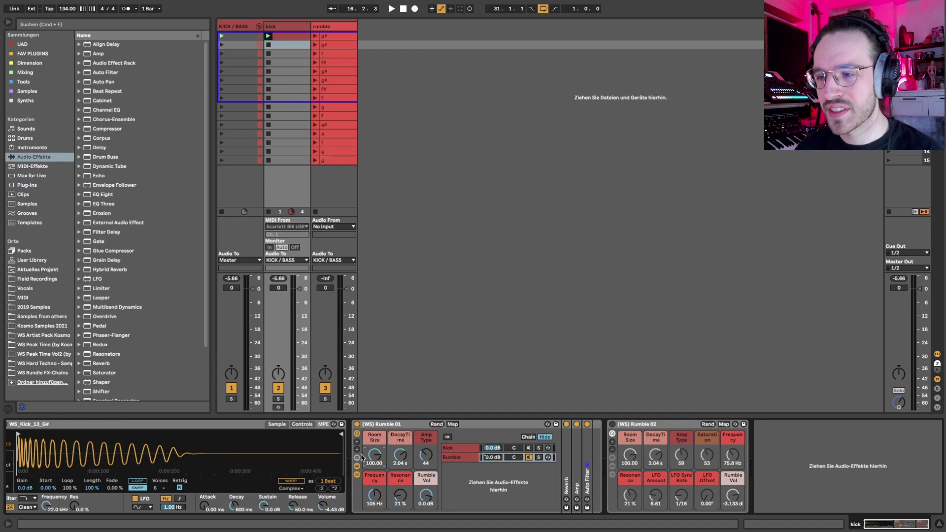
Step: Deactivate the Rumble 01 rack with its chains and devices hidden, and activate Rumble 02, checking its Kick and Rumble chains
{"action": "left_click", "coordinate": [356, 466]}
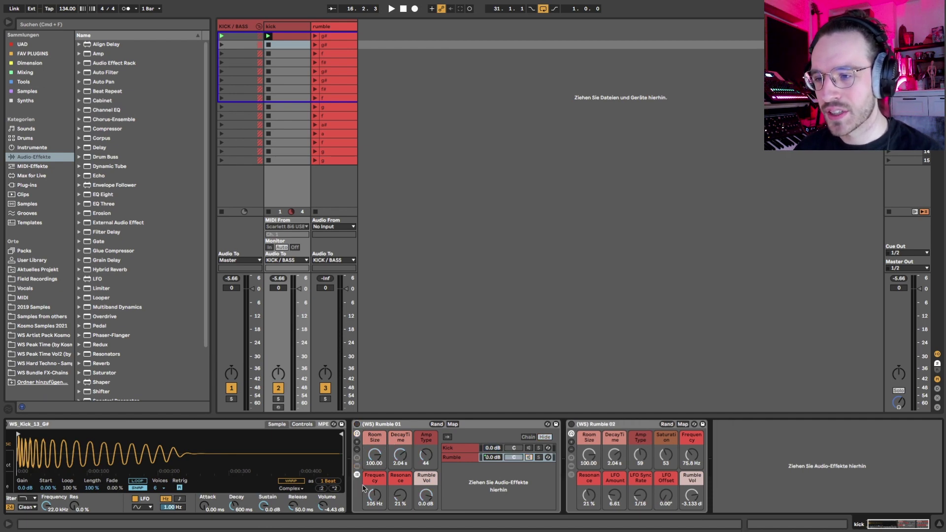
{"action": "left_click", "coordinate": [357, 474]}
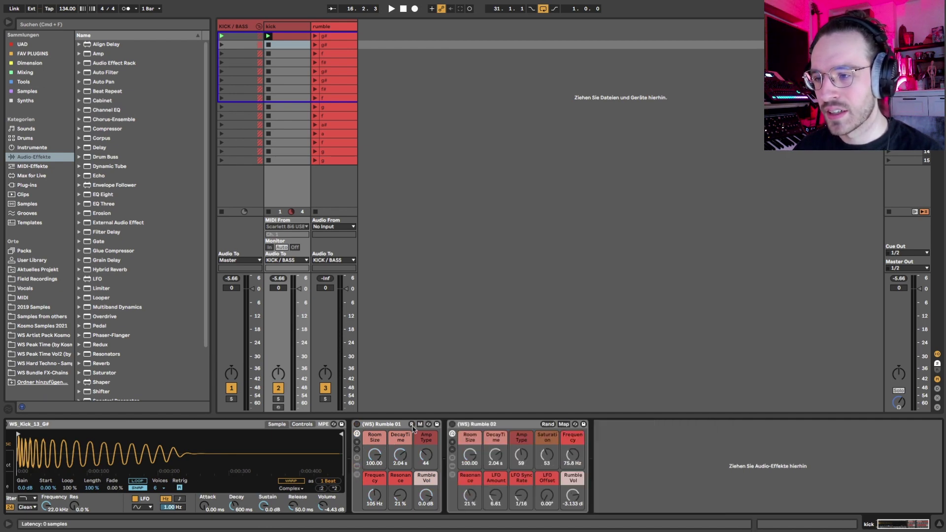
{"action": "left_click", "coordinate": [451, 474]}
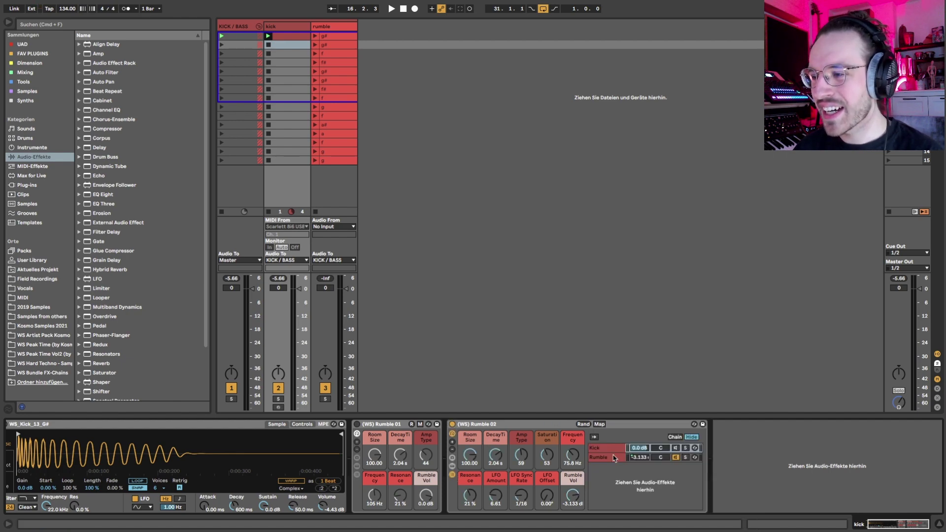
{"action": "left_click", "coordinate": [452, 475]}
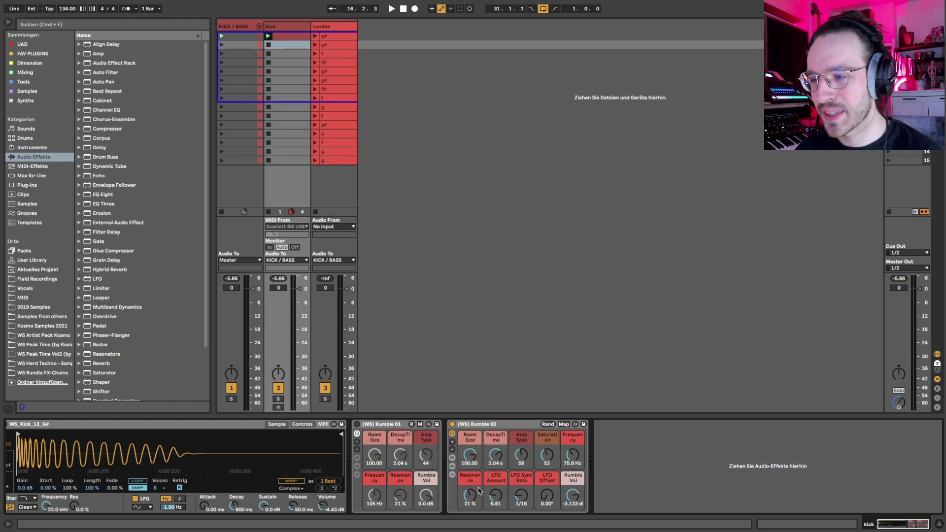
Step: Load the Voxengo SPAN VST3 plug-in after the Rumble 02 rack on the kick track
{"action": "left_click", "coordinate": [27, 185]}
{"action": "scroll", "coordinate": [160, 313], "scroll_direction": "down", "scroll_amount": 5}
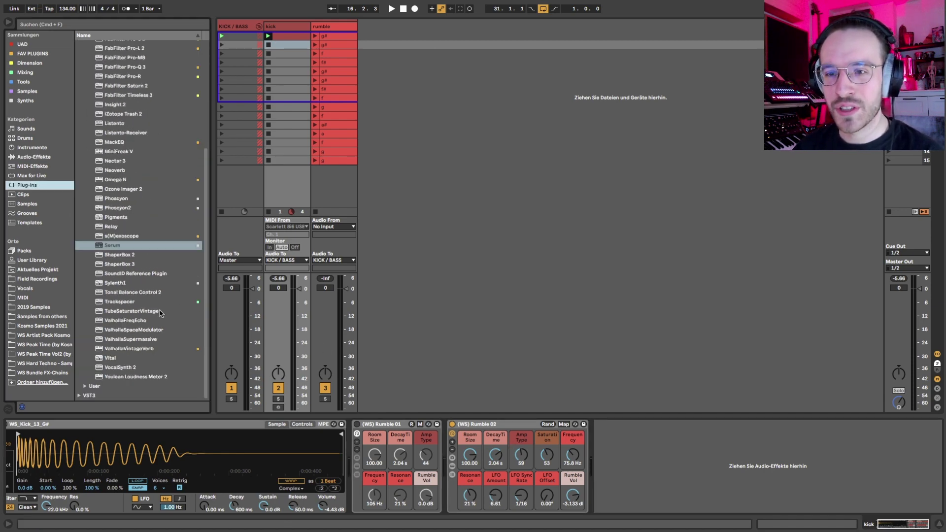
{"action": "left_click", "coordinate": [79, 395]}
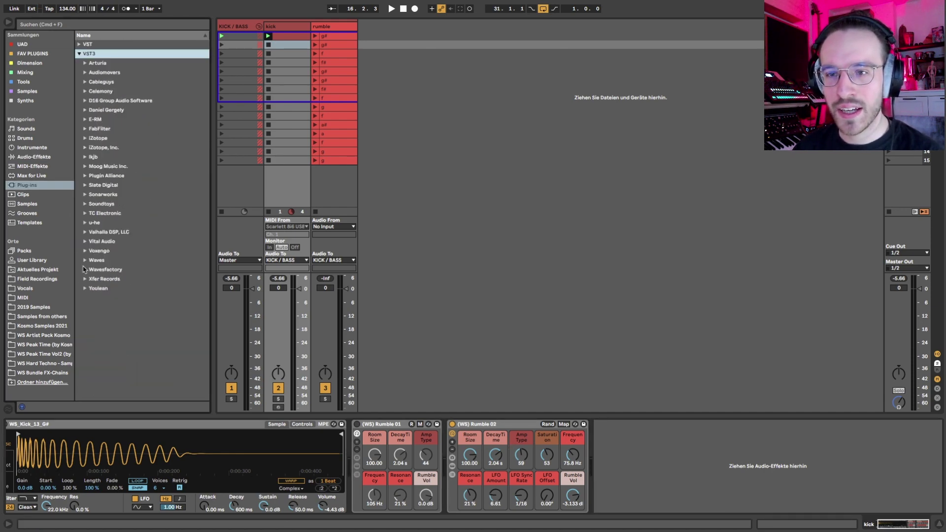
{"action": "left_click", "coordinate": [83, 251]}
{"action": "double_click", "coordinate": [106, 261]}
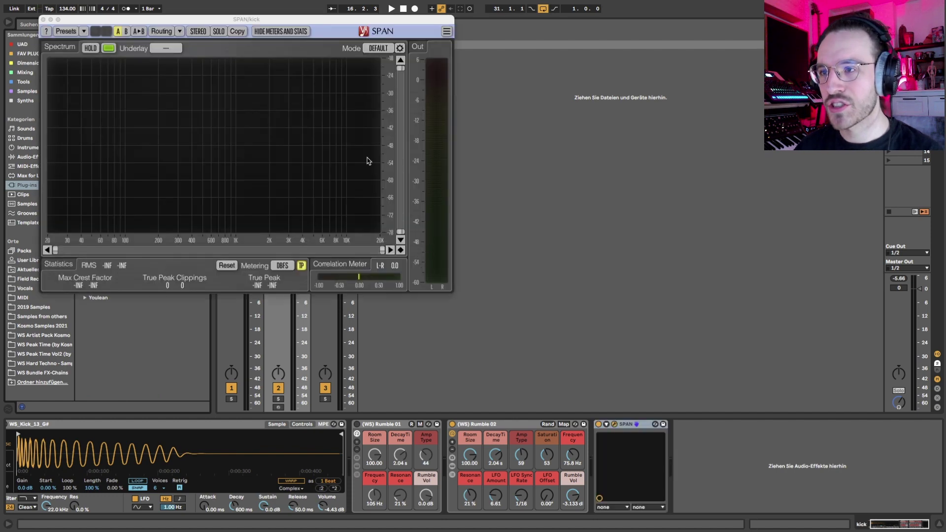
Step: Move the SPAN window clear of the tracks and enlarge it
{"action": "left_click_drag", "start_coordinate": [244, 22], "coordinate": [565, 63]}
{"action": "left_click_drag", "start_coordinate": [770, 331], "coordinate": [822, 373]}
{"action": "left_click_drag", "start_coordinate": [580, 64], "coordinate": [581, 59]}
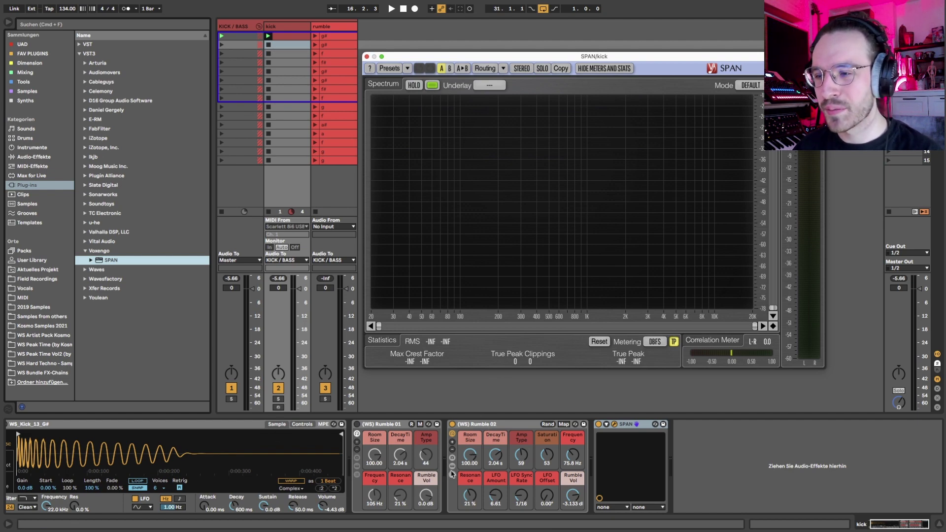
Step: Check the Rumble 02 chain list, then play back the kick and view its frequency spectrum in SPAN
{"action": "left_click", "coordinate": [453, 474]}
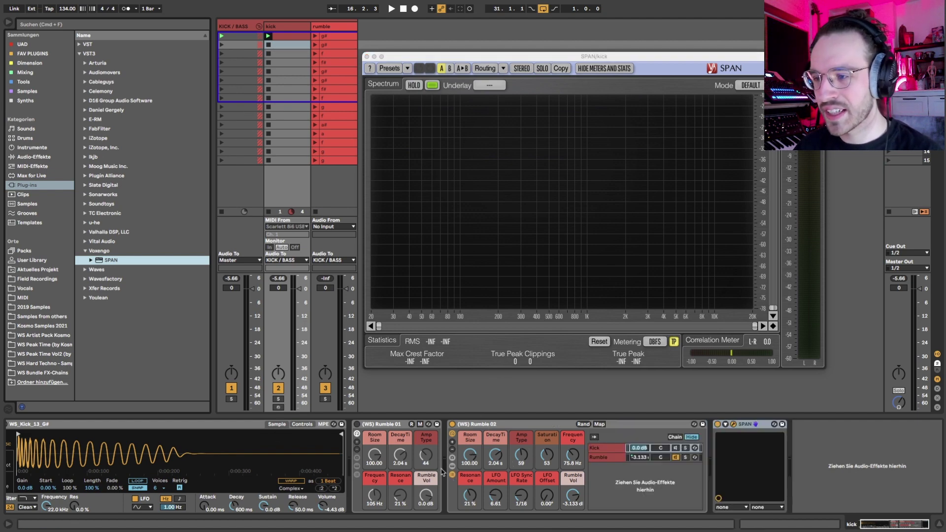
{"action": "left_click", "coordinate": [452, 474]}
{"action": "key", "text": "space"}
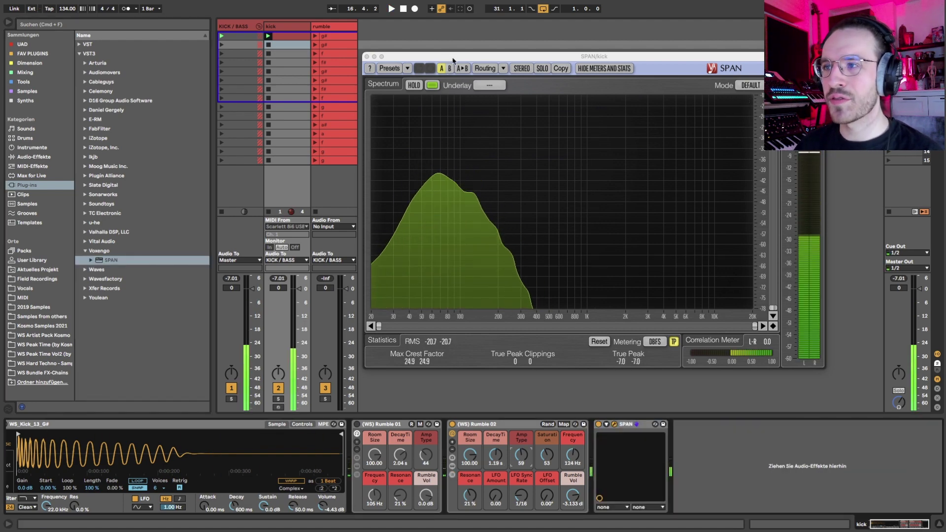
{"action": "left_click_drag", "start_coordinate": [453, 60], "coordinate": [449, 62]}
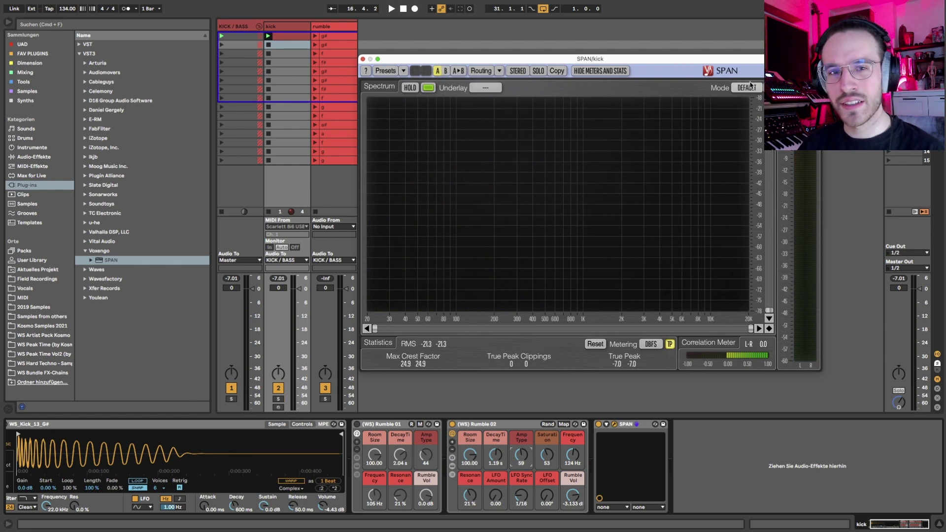
Step: Set SPAN's spectrum mode to High Res
{"action": "left_click", "coordinate": [751, 87]}
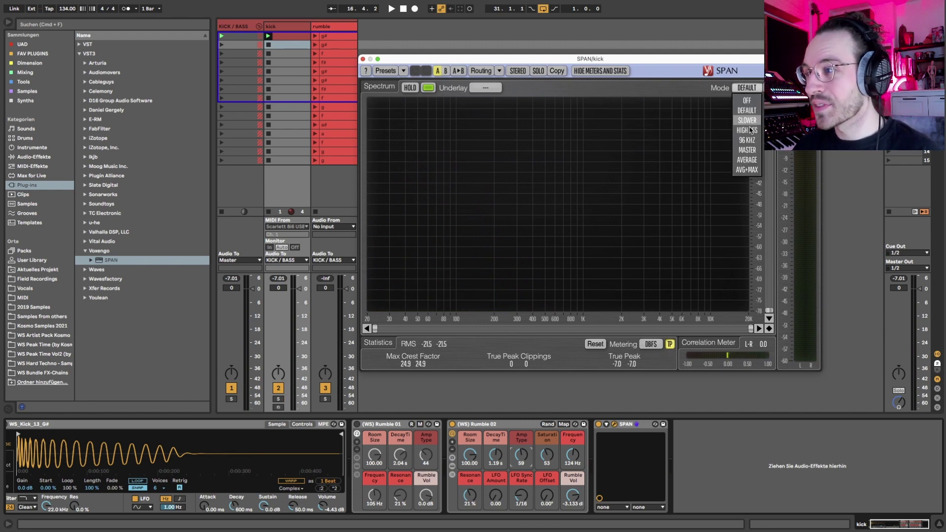
{"action": "left_click", "coordinate": [749, 130]}
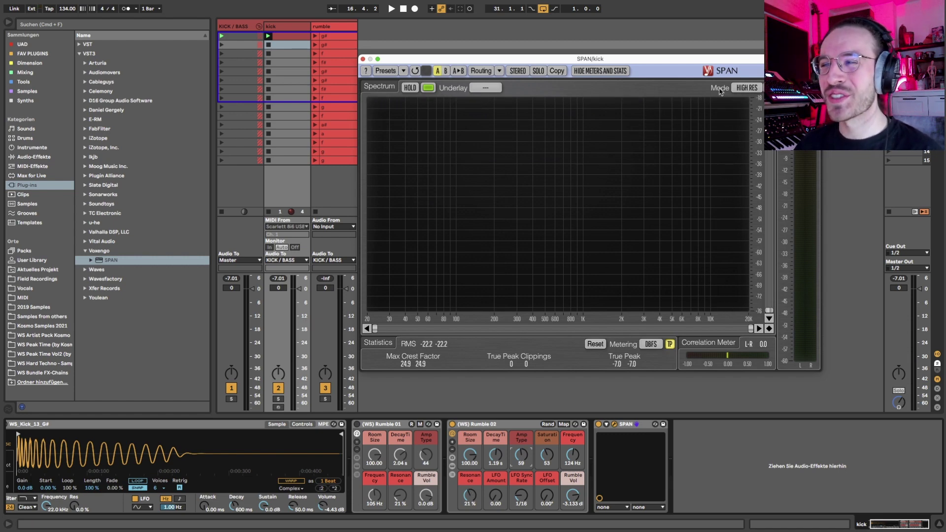
{"action": "left_click", "coordinate": [746, 87]}
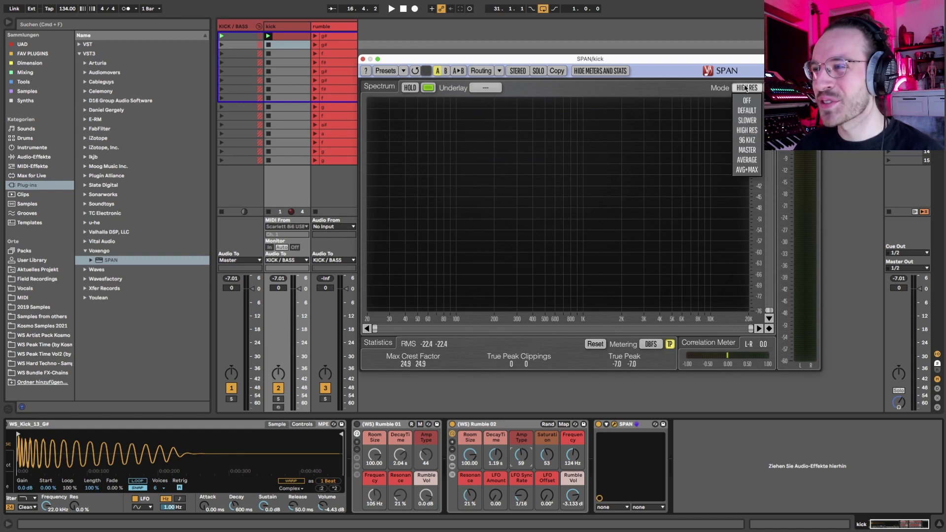
{"action": "left_click", "coordinate": [745, 87]}
Step: Play back the kick with Hold enabled in SPAN and read the frequency and note of the low-end peaks
{"action": "key", "text": "space"}
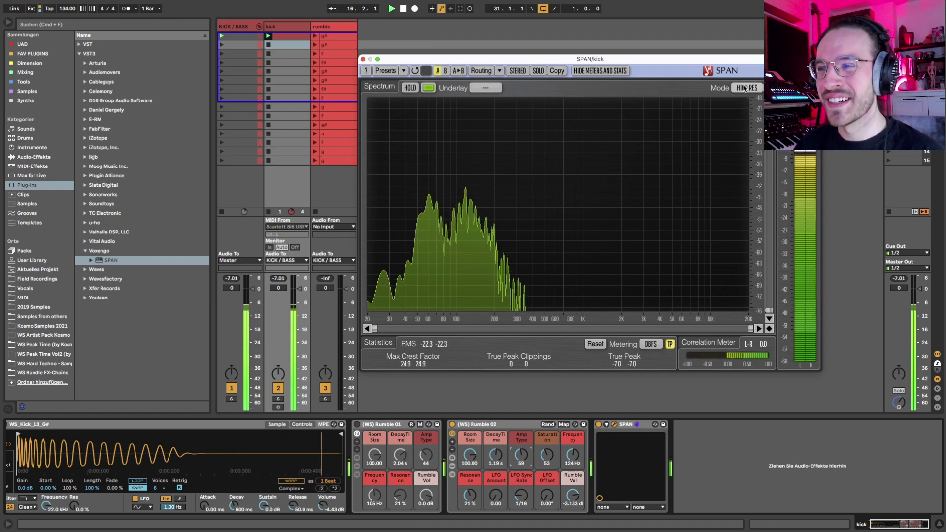
{"action": "left_click", "coordinate": [409, 88]}
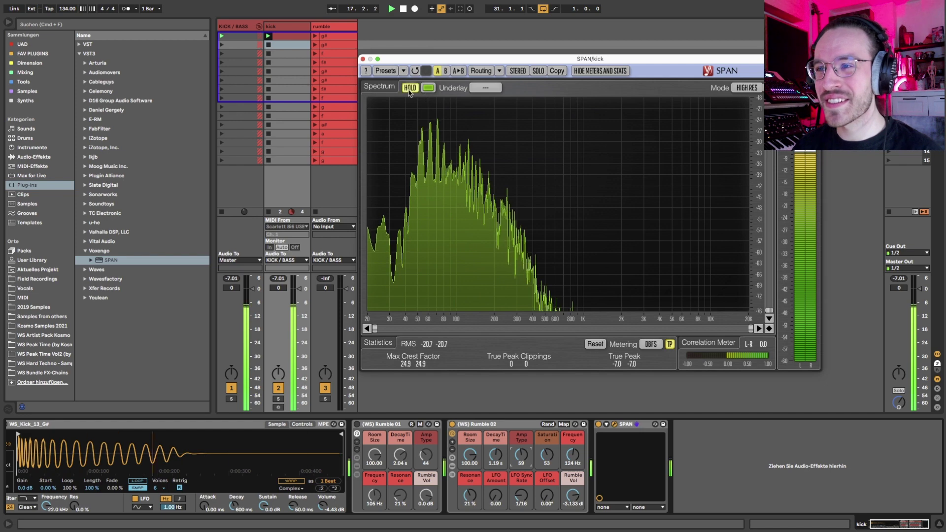
{"action": "mouse_move", "coordinate": [430, 114]}
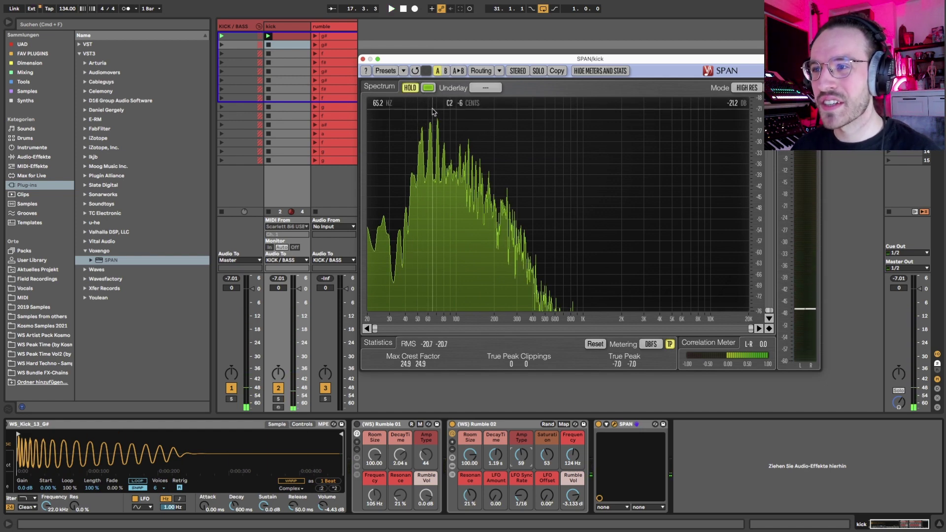
Step: Clear SPAN's held spectrum, switch the mode to Default and hold the spectrum again for comparison
{"action": "left_click", "coordinate": [410, 87]}
{"action": "left_click", "coordinate": [756, 87]}
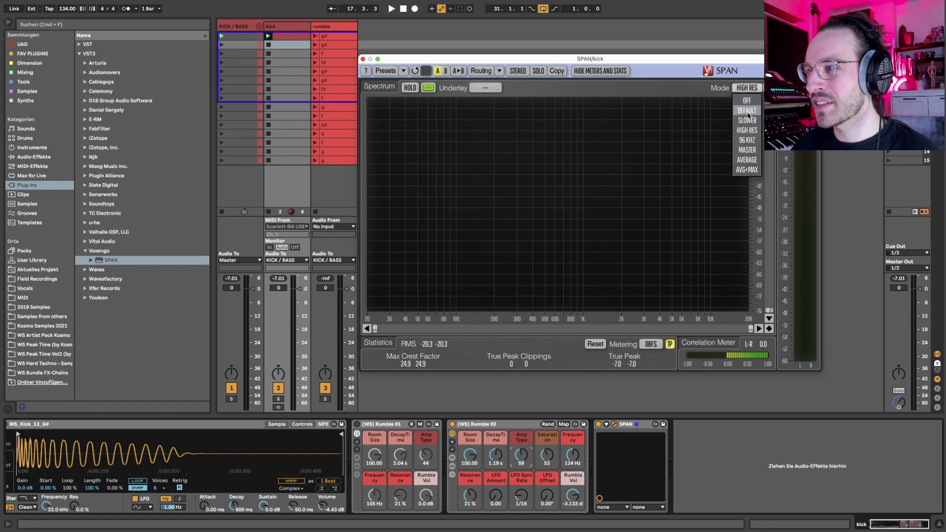
{"action": "left_click", "coordinate": [747, 112]}
{"action": "left_click", "coordinate": [411, 87]}
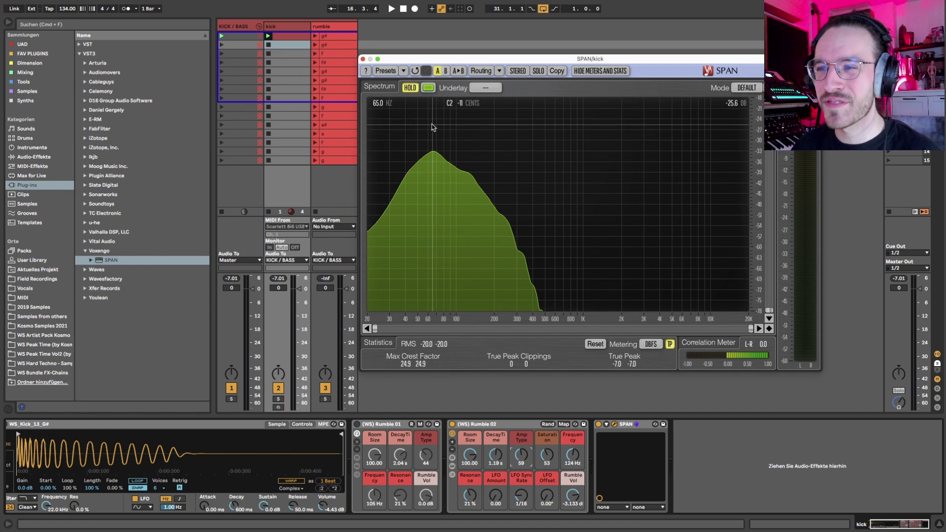
Step: Return SPAN to High Res mode and hold the kick's spectrum during playback to read the frequency of its low peak
{"action": "left_click", "coordinate": [745, 88]}
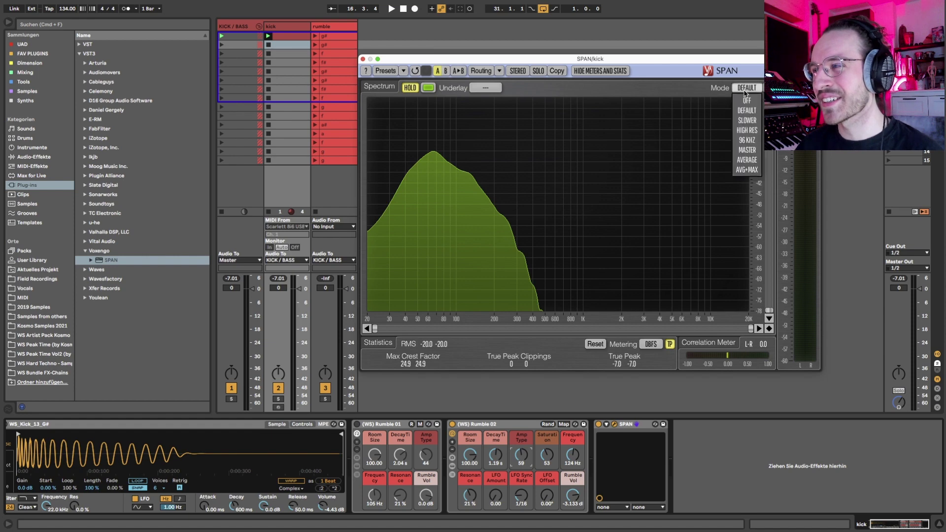
{"action": "left_click", "coordinate": [747, 130]}
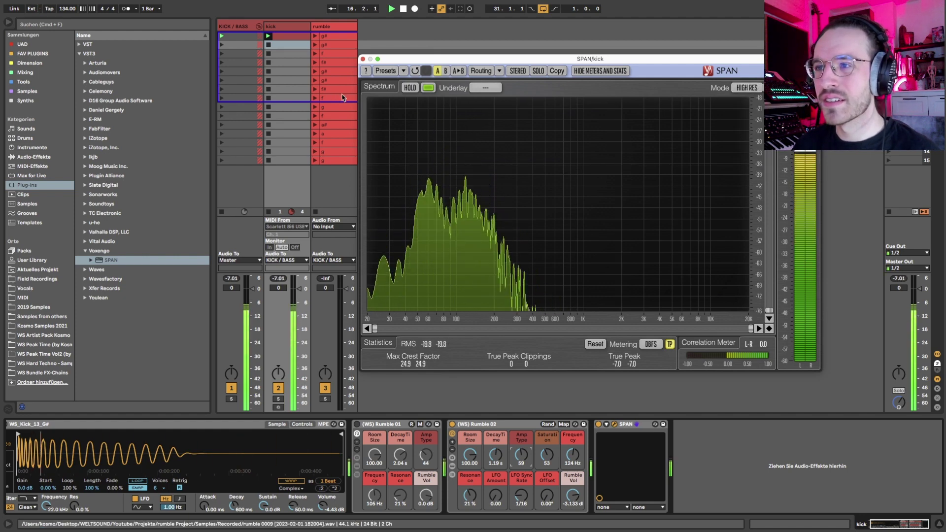
{"action": "left_click", "coordinate": [409, 87]}
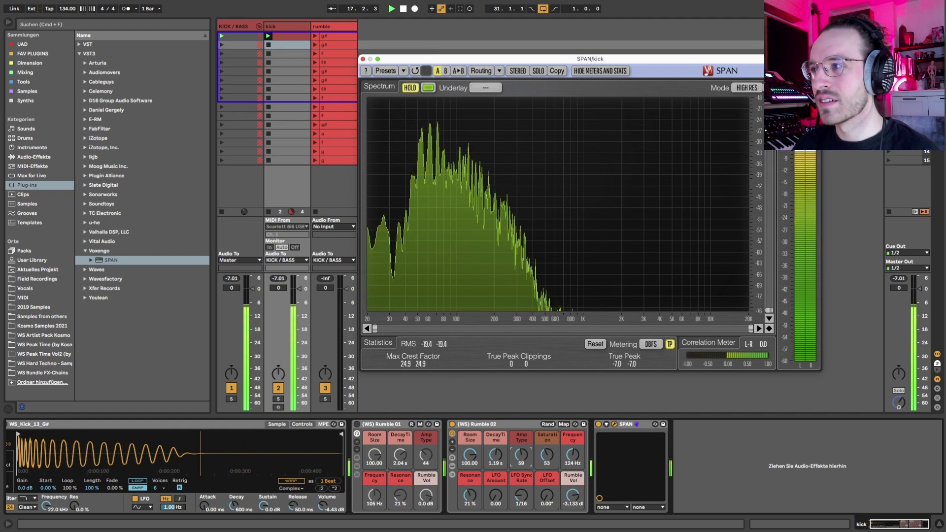
{"action": "key", "text": "space"}
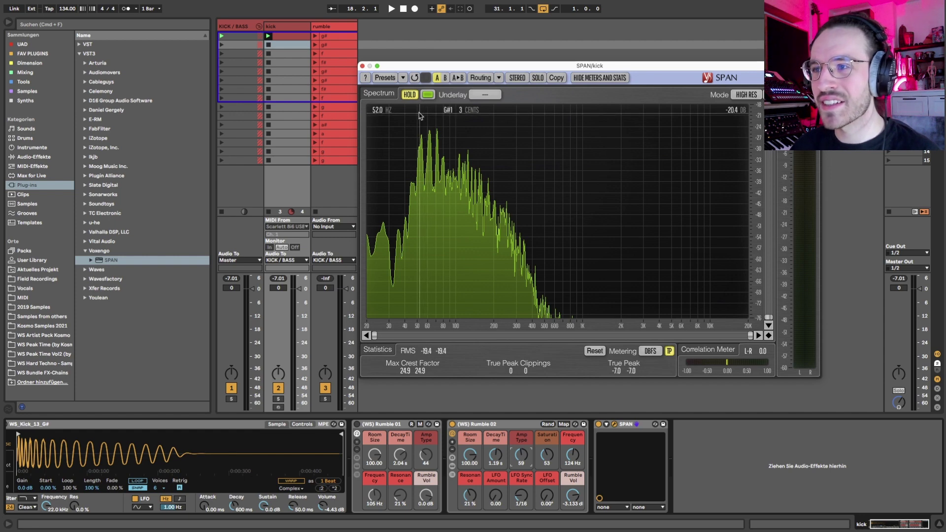
Step: Clear SPAN's held spectrum, replay the kick and hold the spectrum again to read the frequency of its low peak
{"action": "scroll", "coordinate": [170, 472], "scroll_direction": "left", "scroll_amount": 2}
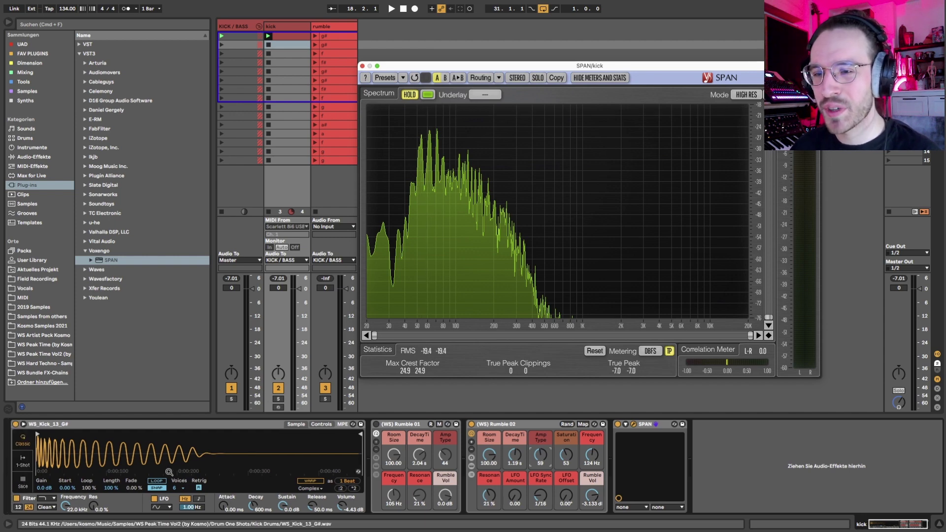
{"action": "left_click", "coordinate": [56, 426]}
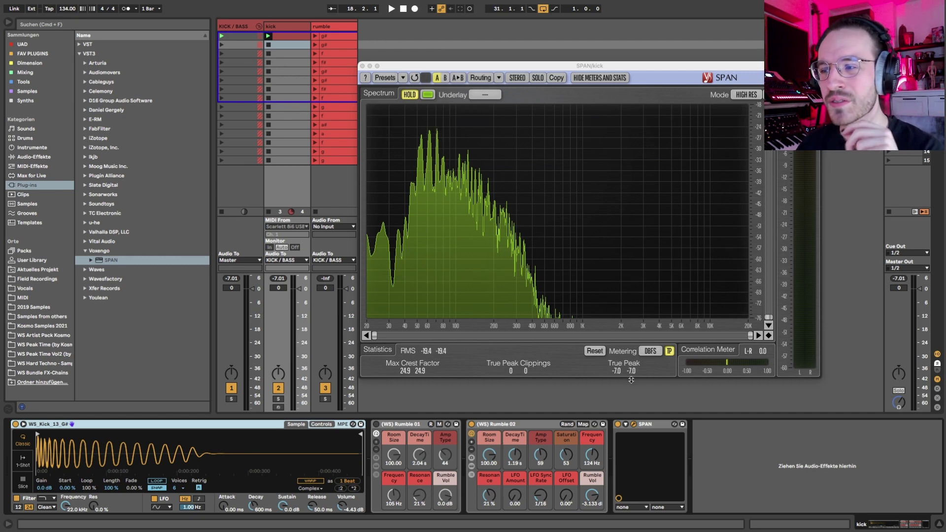
{"action": "left_click", "coordinate": [406, 95]}
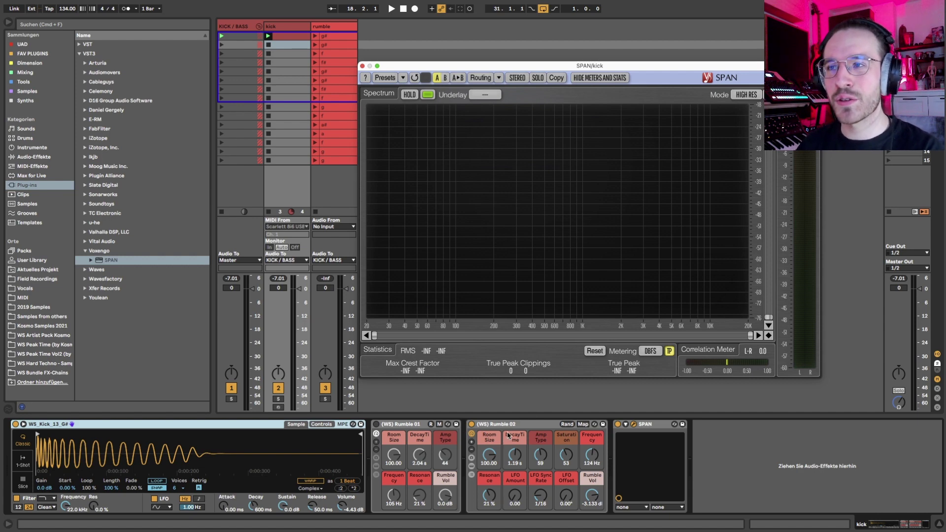
{"action": "key", "text": "space"}
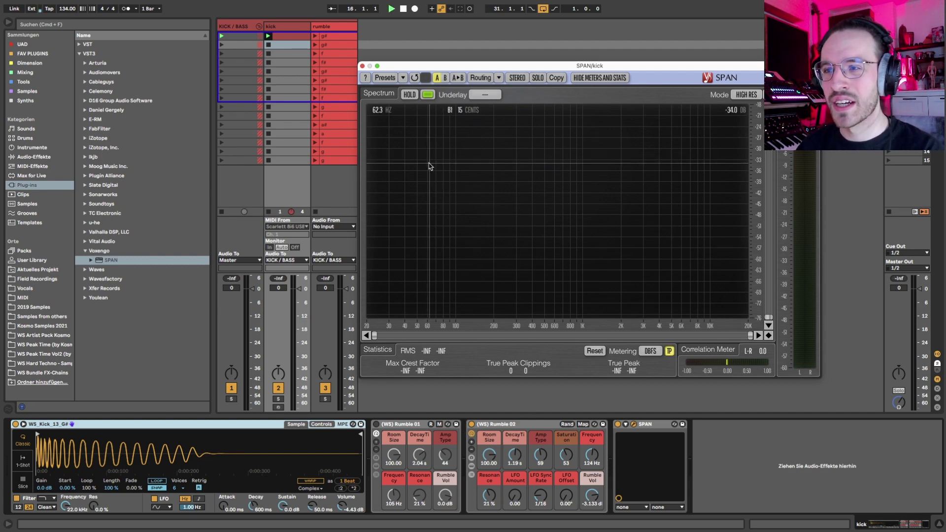
{"action": "left_click", "coordinate": [409, 94]}
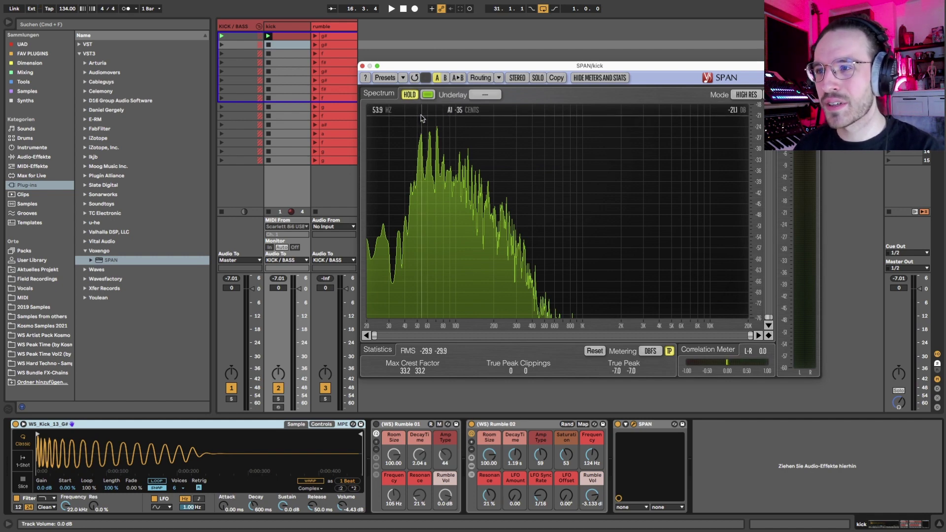
Step: Set the kick sample's warp mode to Beats and its transposition to -1 st
{"action": "left_click", "coordinate": [311, 425]}
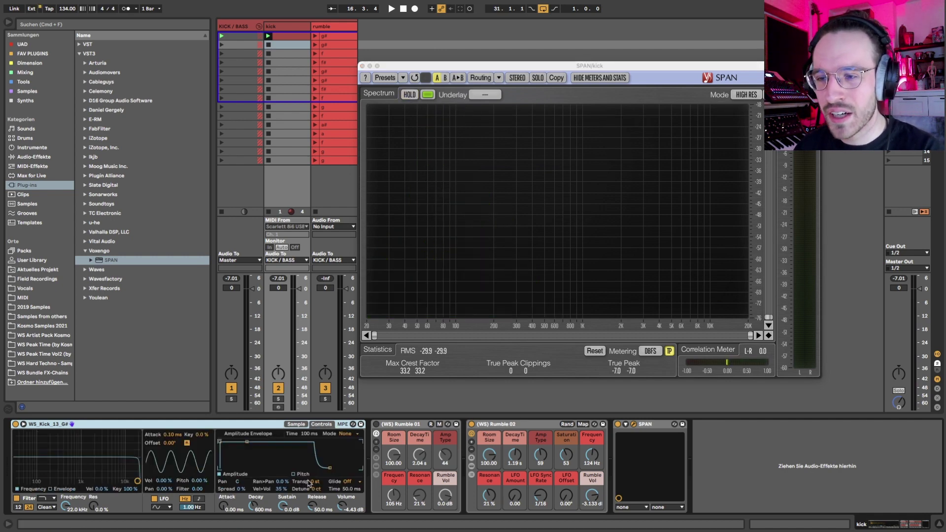
{"action": "left_click", "coordinate": [302, 426]}
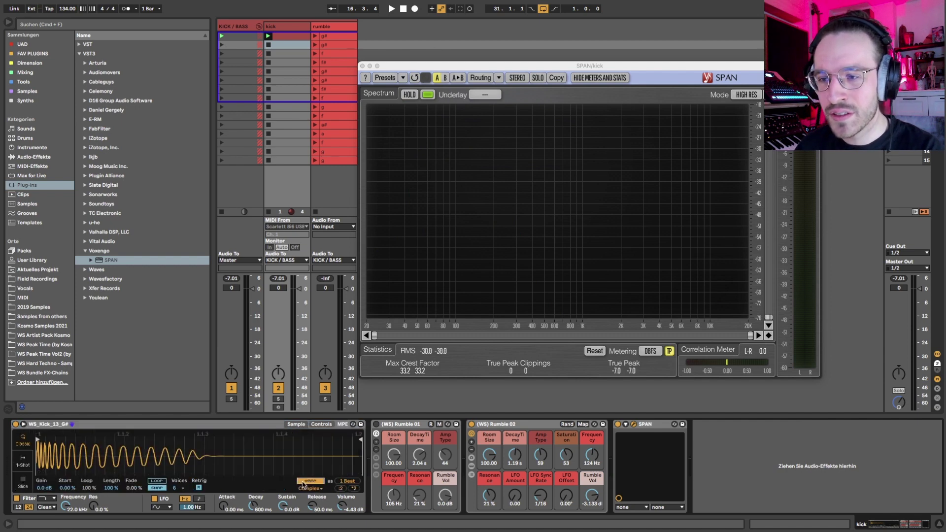
{"action": "left_click", "coordinate": [310, 488]}
{"action": "left_click", "coordinate": [311, 437]}
{"action": "left_click", "coordinate": [321, 425]}
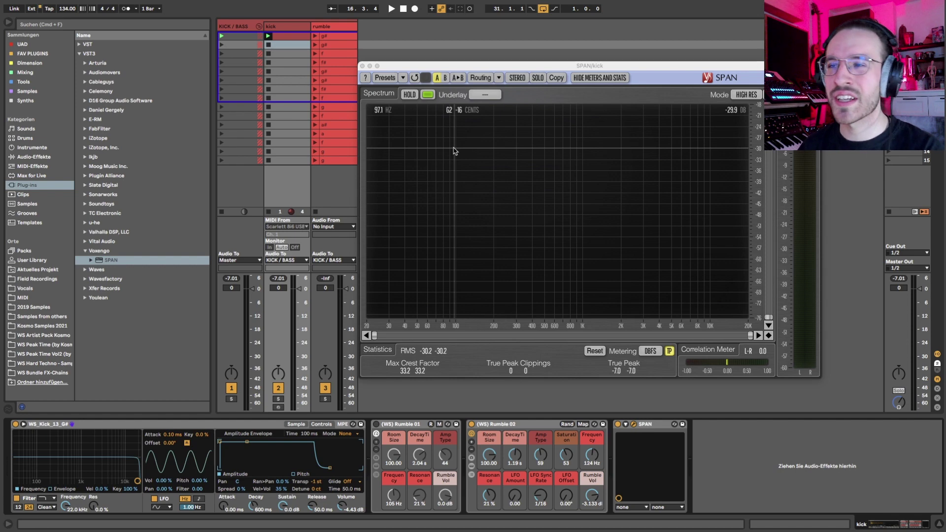
Step: Play the transposed kick with SPAN's spectrum held, read its low-end peaks, and release the held spectrum
{"action": "key", "text": "space"}
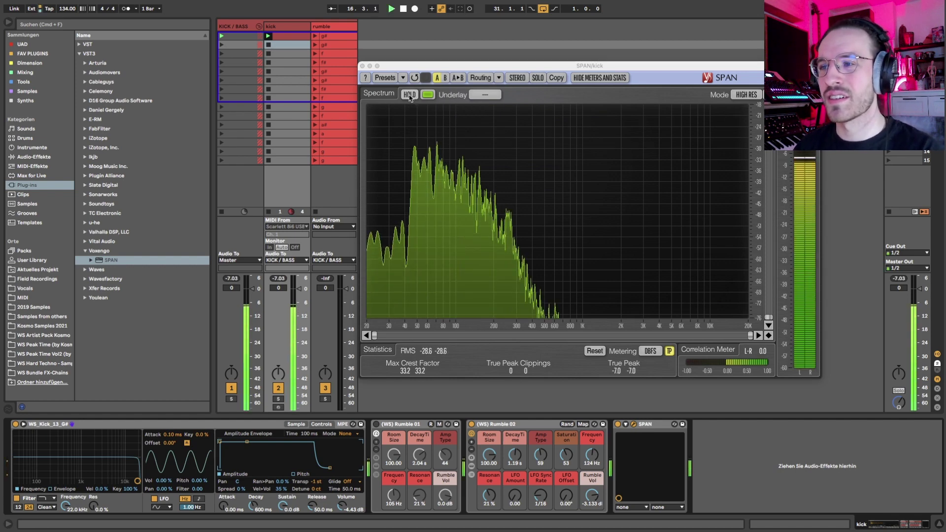
{"action": "left_click", "coordinate": [409, 95]}
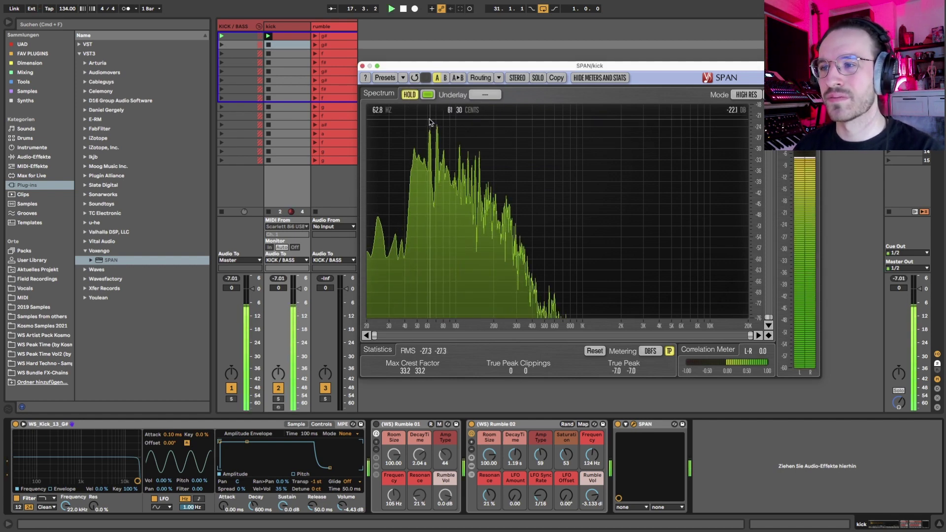
{"action": "key", "text": "space"}
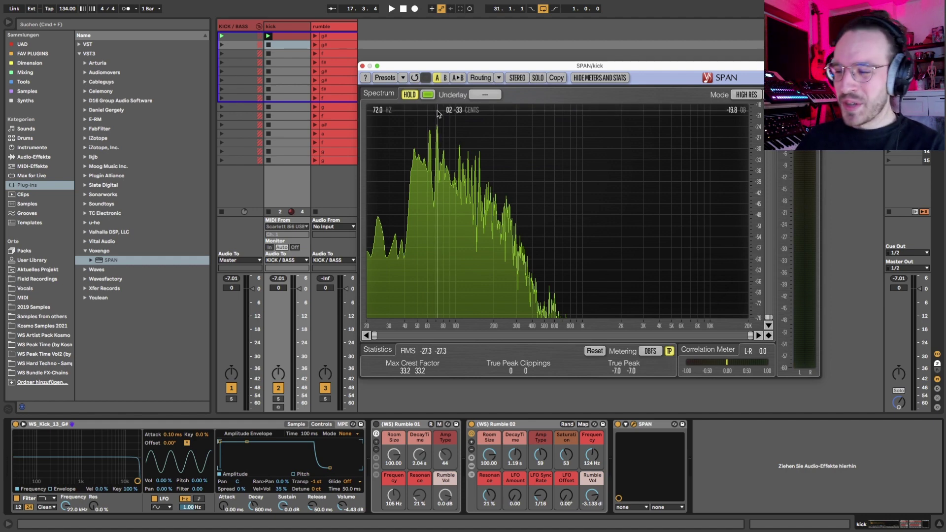
{"action": "left_click", "coordinate": [409, 95]}
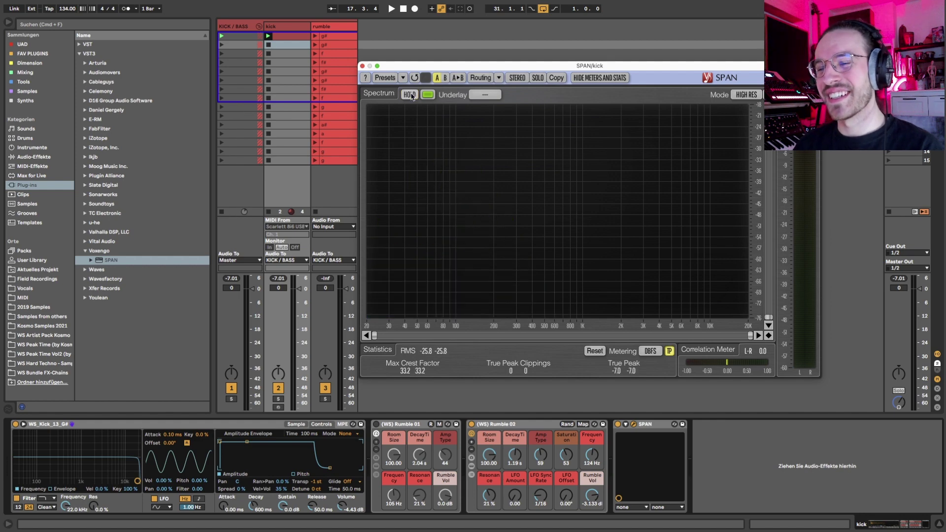
Step: Reset the kick sample's transposition and return to its waveform view
{"action": "left_click", "coordinate": [317, 486]}
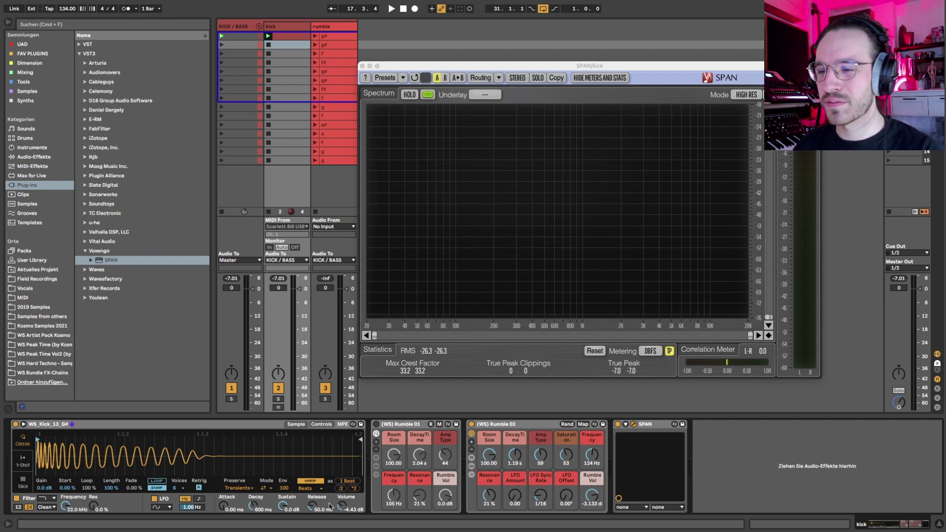
{"action": "left_click", "coordinate": [322, 424]}
{"action": "left_click", "coordinate": [296, 424]}
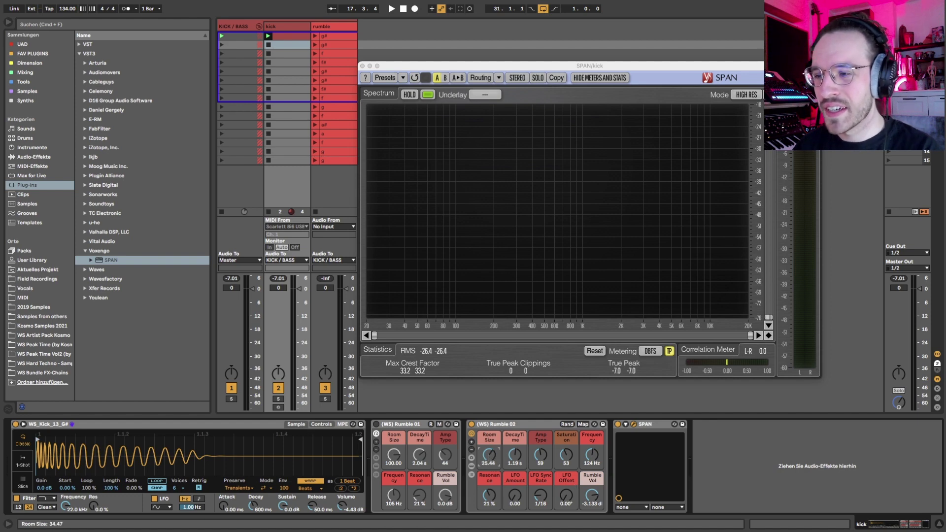
Step: Sweep Rumble 02's Room Size down to about 1, then raise it to 106.27 and listen to the kick
{"action": "left_click_drag", "start_coordinate": [489, 454], "coordinate": [489, 434]}
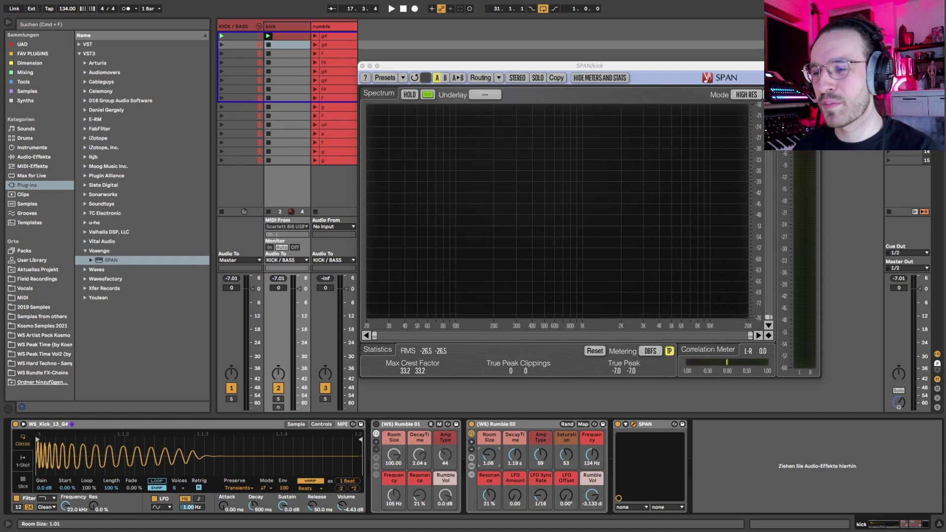
{"action": "left_click_drag", "start_coordinate": [489, 435], "coordinate": [489, 457]}
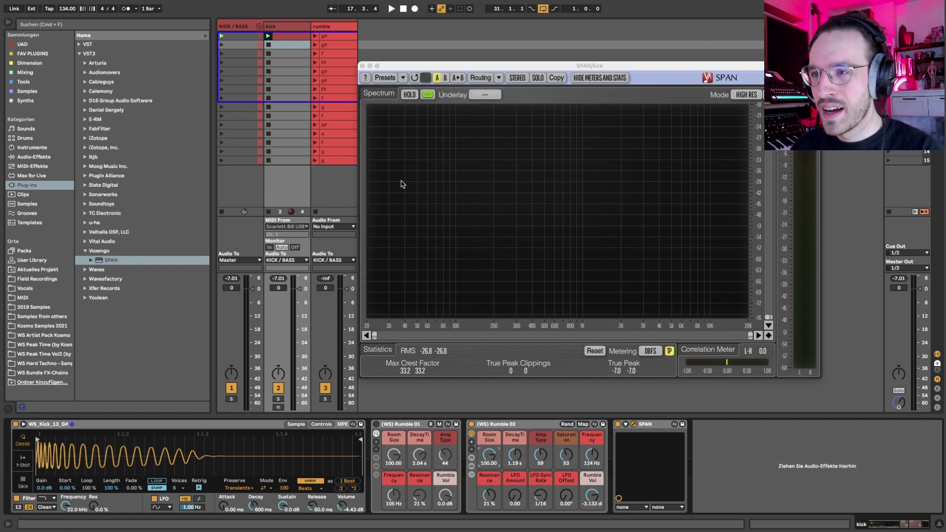
{"action": "key", "text": "space"}
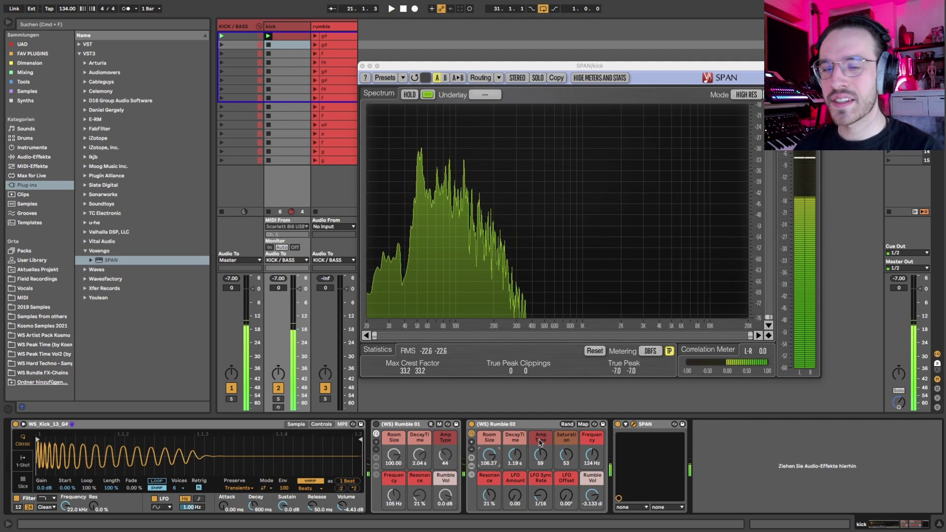
{"action": "key", "text": "space"}
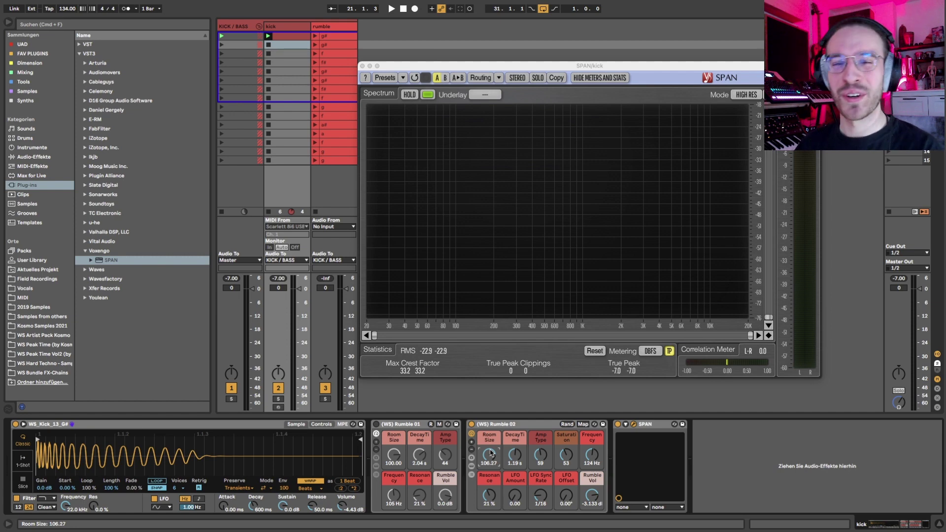
Step: Try Rumble 02's Room Size from 41.36 up to 213.50 during playback, checking the low-end peaks on SPAN's held spectrum
{"action": "left_click_drag", "start_coordinate": [490, 451], "coordinate": [490, 483]}
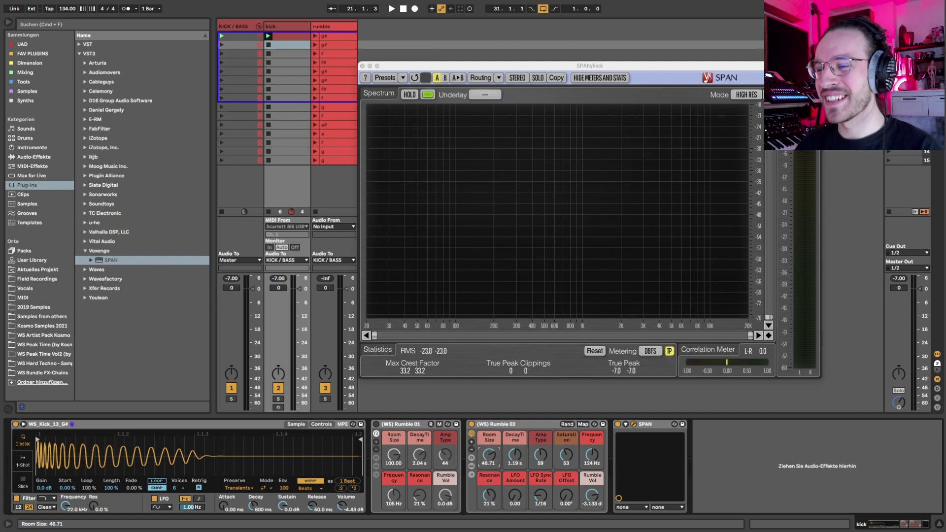
{"action": "key", "text": "space"}
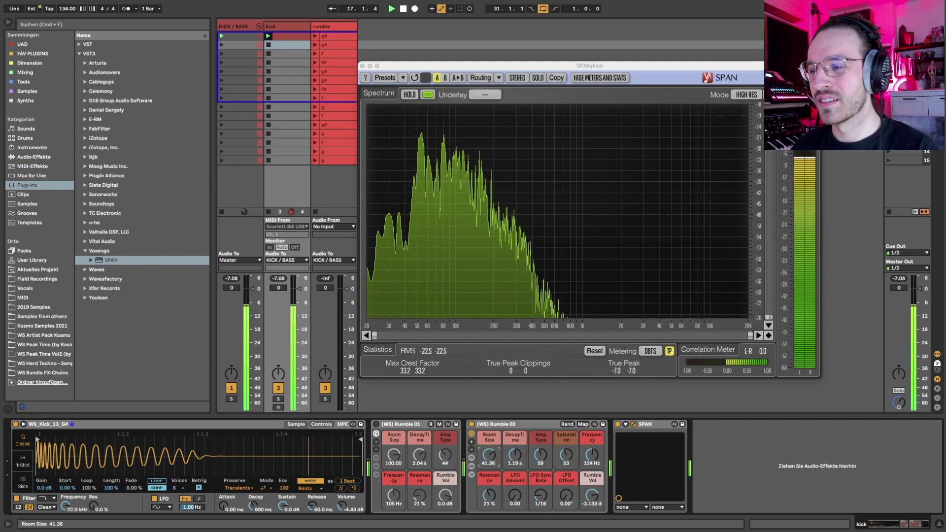
{"action": "left_click_drag", "start_coordinate": [489, 455], "coordinate": [489, 391]}
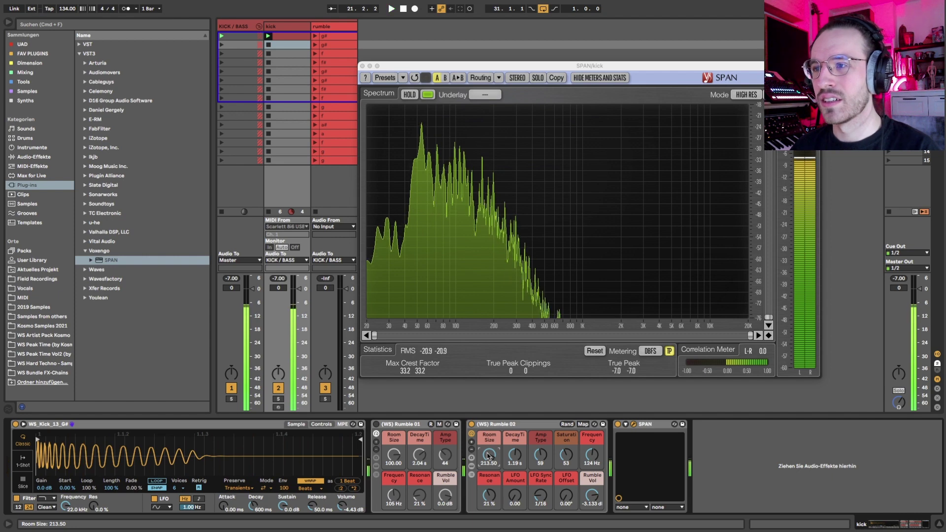
{"action": "left_click", "coordinate": [413, 91]}
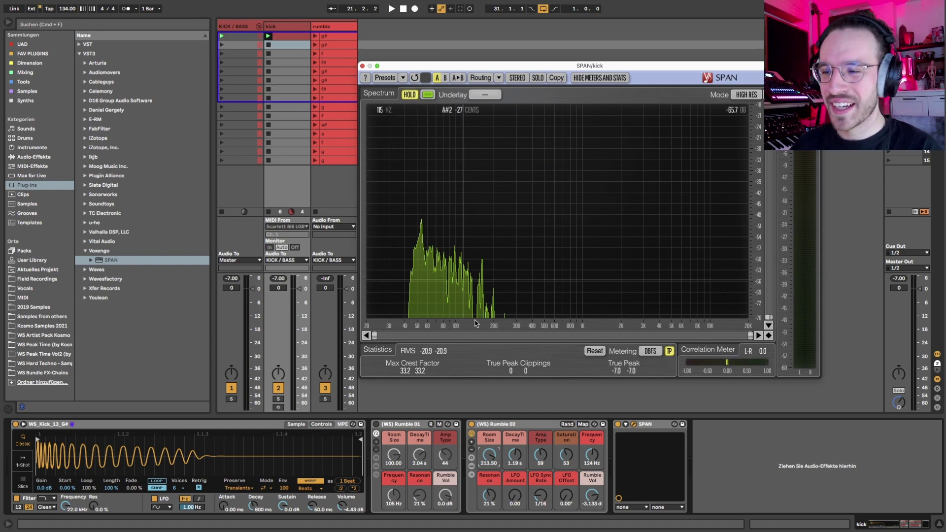
{"action": "left_click", "coordinate": [407, 96]}
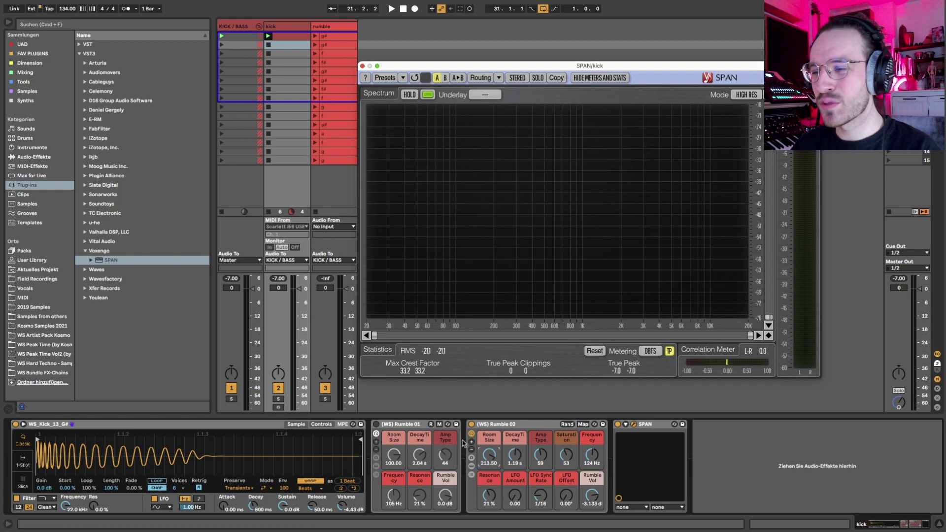
Step: Set Rumble 02's Room Size to 184.52 and play the kick to check its low peak in SPAN
{"action": "left_click", "coordinate": [538, 399]}
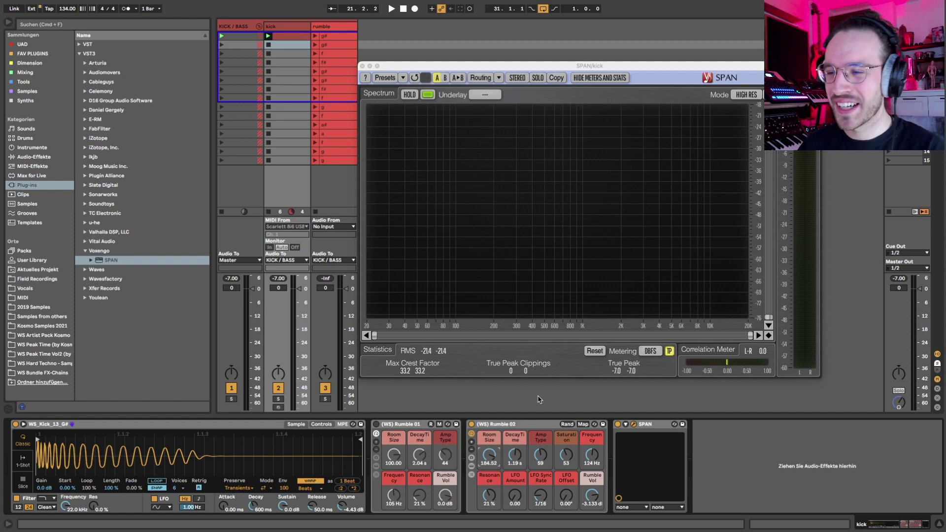
{"action": "key", "text": "space"}
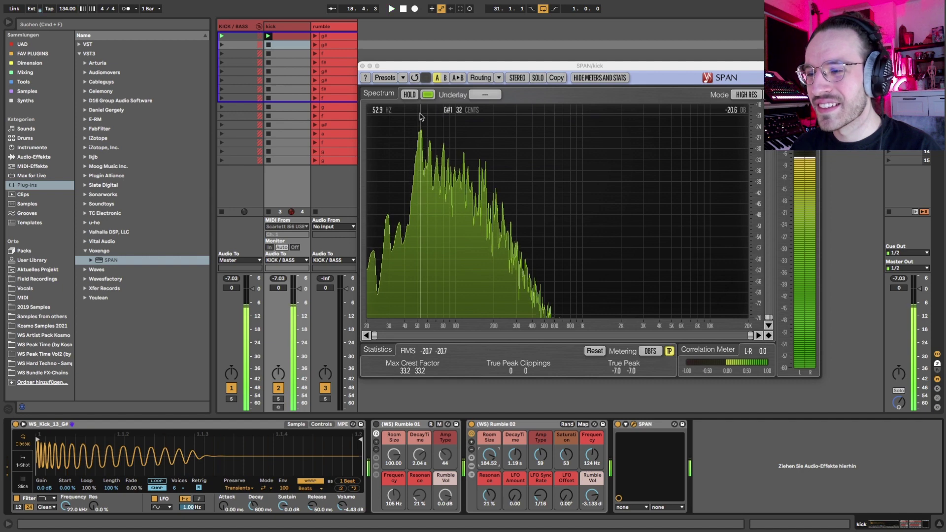
{"action": "left_click", "coordinate": [409, 95]}
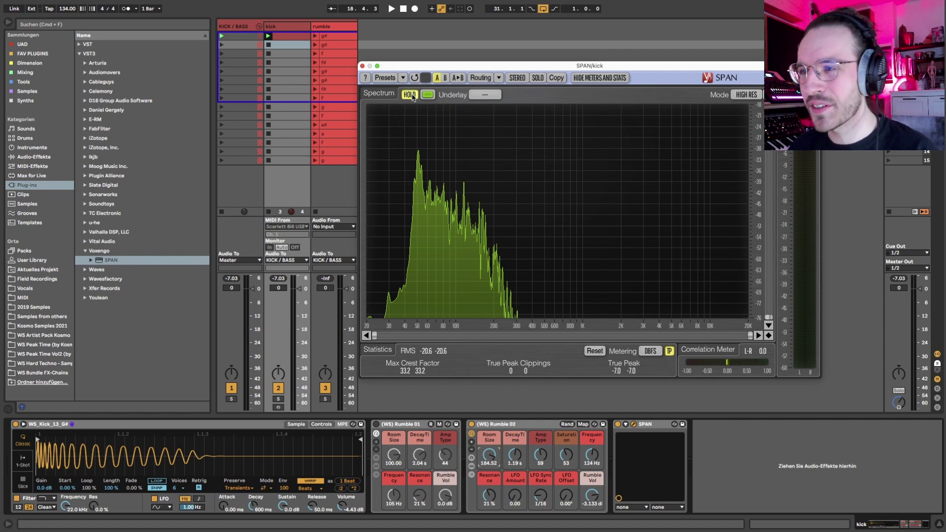
{"action": "left_click", "coordinate": [412, 95]}
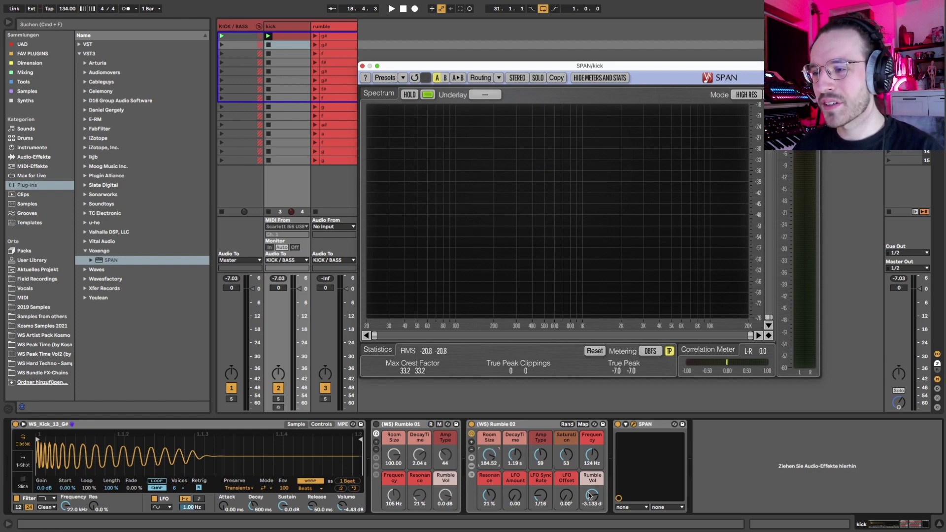
Step: Audition Rumble 02 with a long Decay Time of 3.80 s and a short one of 693 ms
{"action": "mouse_move", "coordinate": [527, 446]}
{"action": "left_mouse_down"}
{"action": "mouse_move", "coordinate": [526, 426]}
{"action": "mouse_move", "coordinate": [514, 440]}
{"action": "left_mouse_up"}
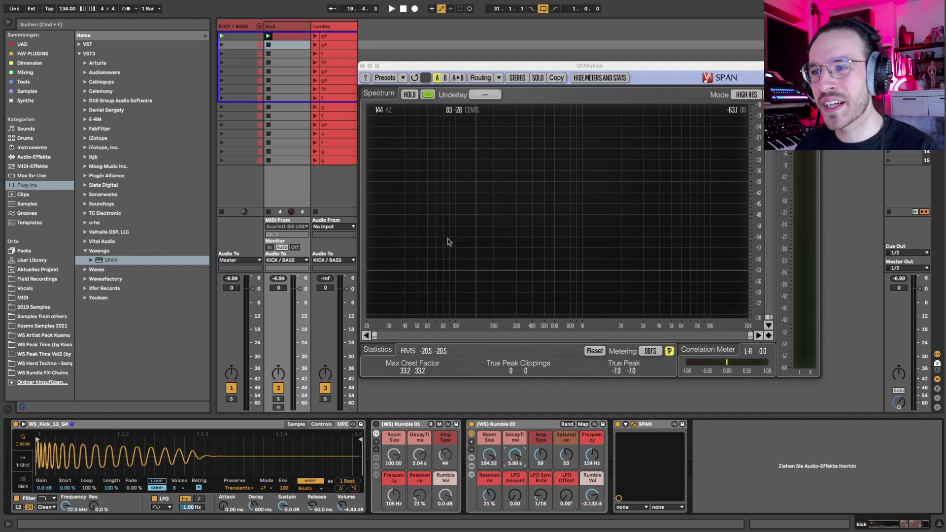
{"action": "key", "text": "super+alt+p"}
{"action": "key", "text": "super+alt+p"}
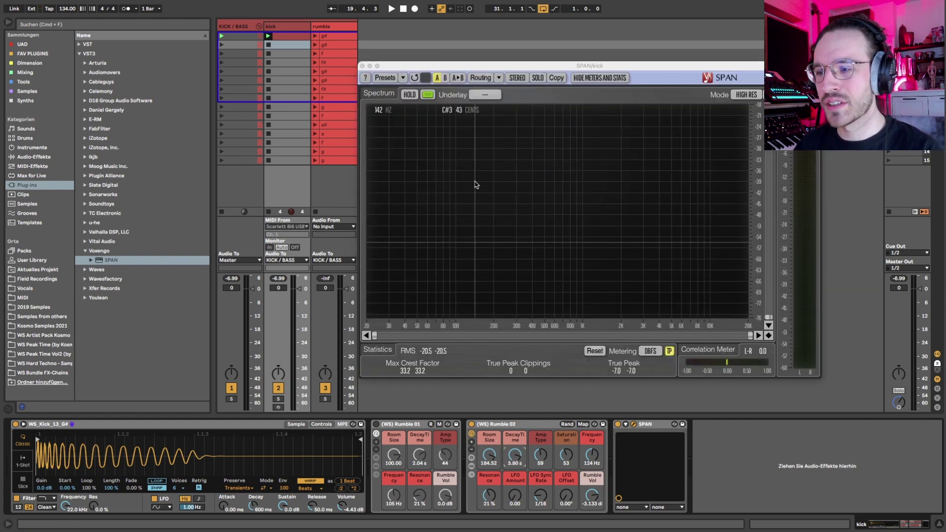
{"action": "left_click_drag", "start_coordinate": [514, 455], "coordinate": [514, 480]}
{"action": "key", "text": "space"}
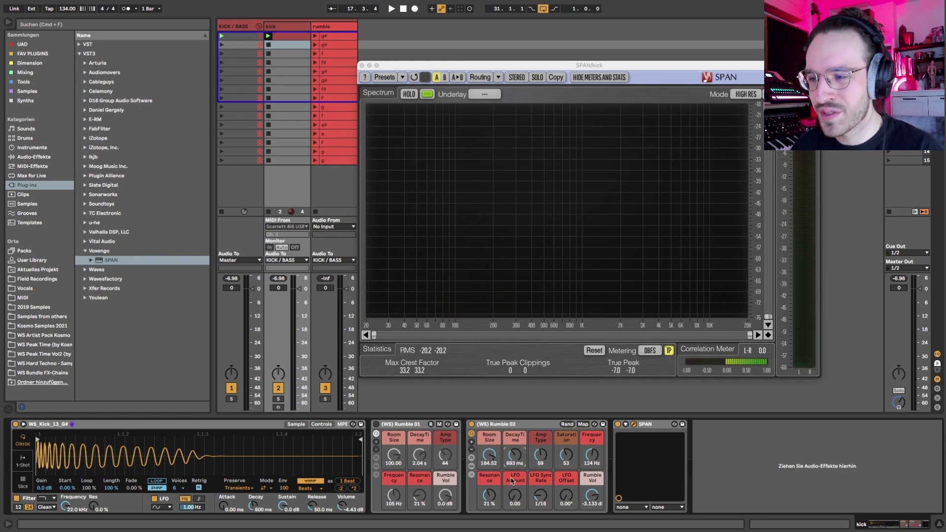
Step: Set Rumble 02's Decay Time to 1.52 s and Amp Type to 61, listening to the kick
{"action": "left_click_drag", "start_coordinate": [515, 456], "coordinate": [542, 462]}
{"action": "key", "text": "space"}
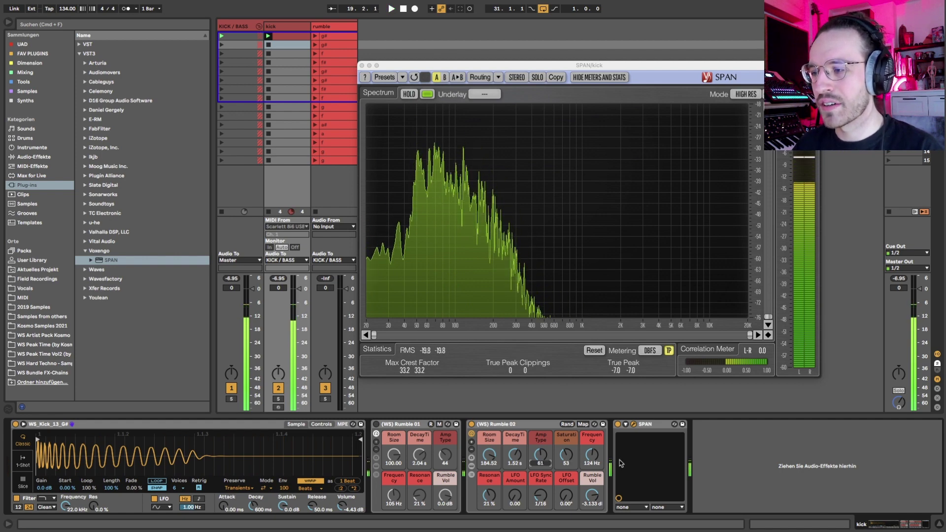
Step: Lower Rumble 02's Frequency to 75.8 Hz, then raise it to 300 Hz to demonstrate the filter range
{"action": "mouse_move", "coordinate": [594, 458]}
{"action": "left_mouse_down"}
{"action": "mouse_move", "coordinate": [594, 441]}
{"action": "mouse_move", "coordinate": [594, 463]}
{"action": "left_mouse_up"}
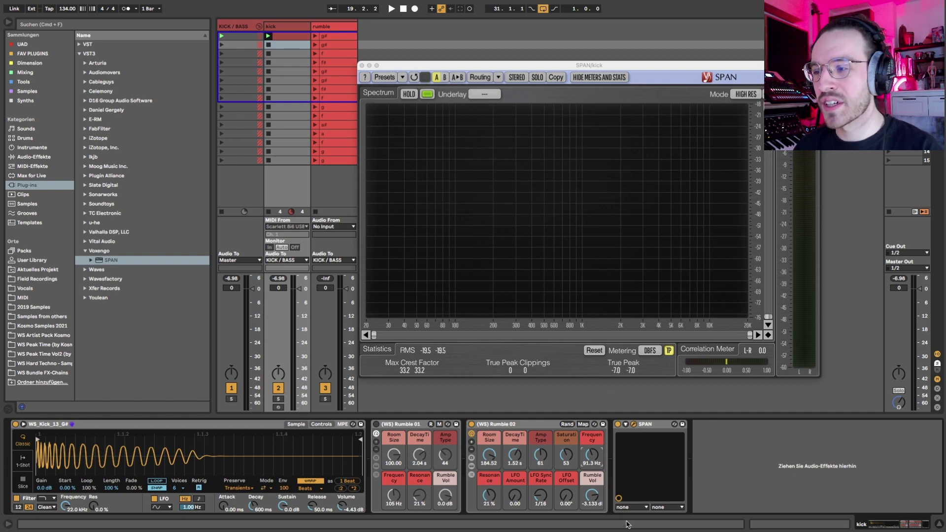
{"action": "left_click_drag", "start_coordinate": [587, 459], "coordinate": [588, 449]}
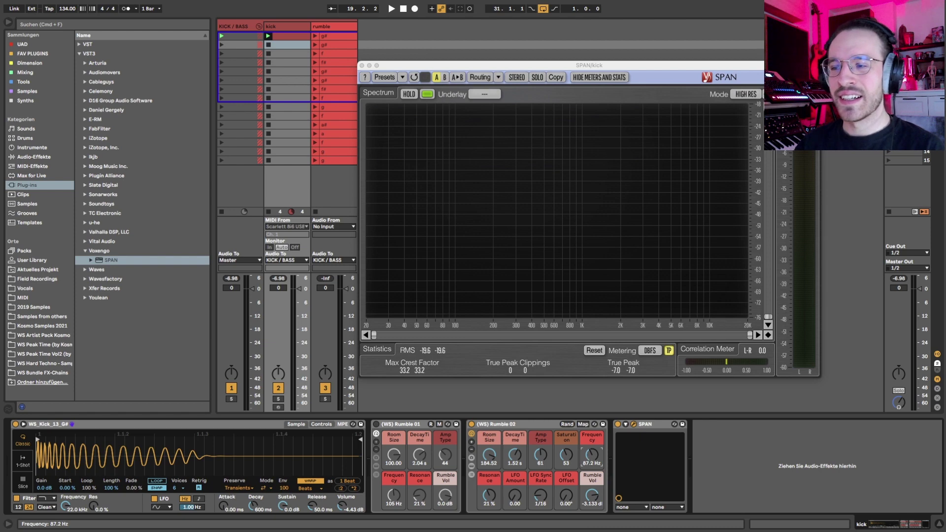
{"action": "left_click_drag", "start_coordinate": [592, 455], "coordinate": [592, 465]}
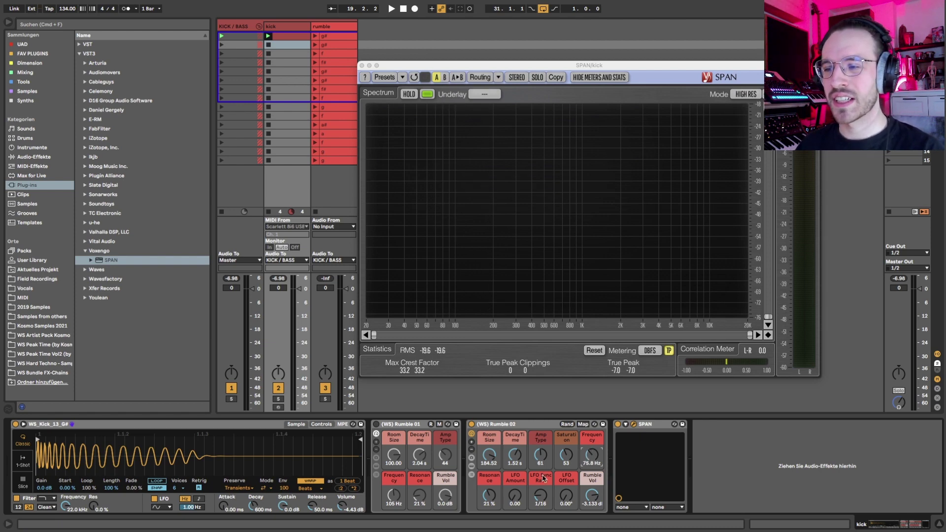
{"action": "left_click_drag", "start_coordinate": [592, 456], "coordinate": [592, 441]}
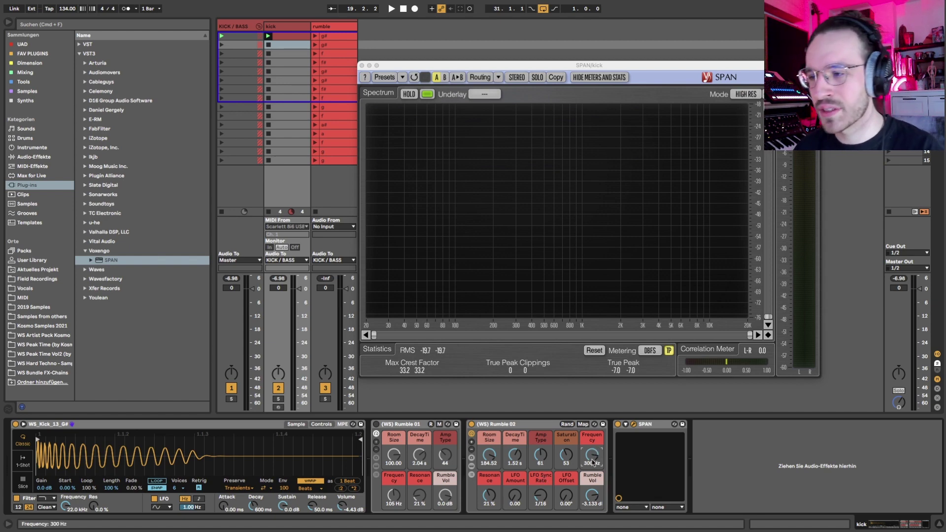
Step: Set Rumble 02's Frequency to 115 Hz and its Resonance to 24 %, and play the kick
{"action": "mouse_move", "coordinate": [592, 463]}
{"action": "left_mouse_down"}
{"action": "mouse_move", "coordinate": [592, 485]}
{"action": "mouse_move", "coordinate": [592, 455]}
{"action": "mouse_move", "coordinate": [593, 473]}
{"action": "left_mouse_up"}
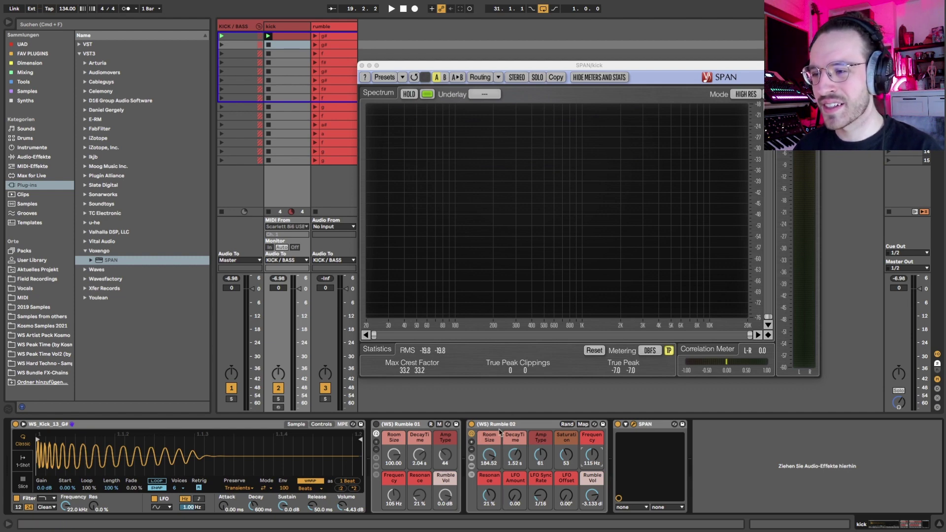
{"action": "mouse_move", "coordinate": [515, 495]}
{"action": "left_mouse_down"}
{"action": "mouse_move", "coordinate": [514, 487]}
{"action": "mouse_move", "coordinate": [515, 503]}
{"action": "left_mouse_up"}
{"action": "left_click", "coordinate": [488, 496]}
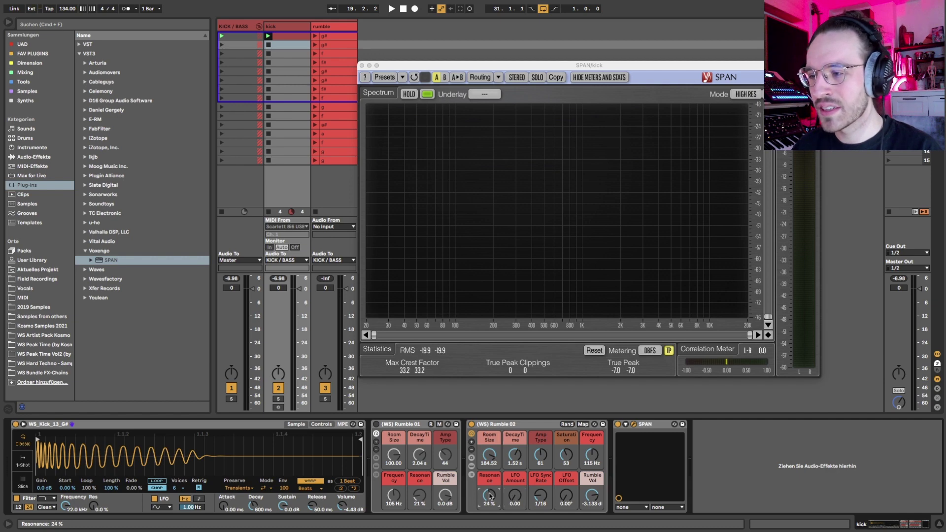
{"action": "key", "text": "space"}
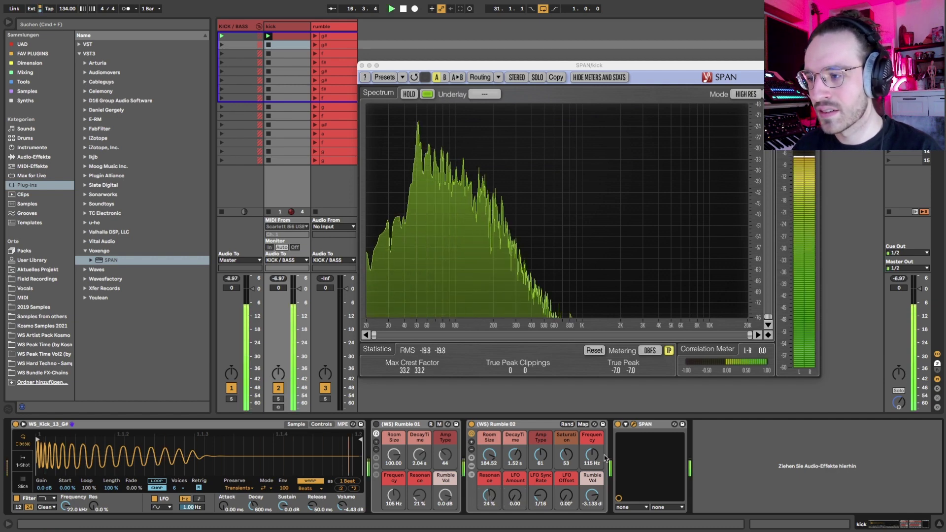
Step: Add LFO movement to Rumble 02 with LFO Amount 19.1 and LFO Sync Rate 1/8, setting the Frequency to 81.3 Hz
{"action": "left_click_drag", "start_coordinate": [514, 495], "coordinate": [541, 491]}
{"action": "key", "text": "space"}
{"action": "key", "text": "space"}
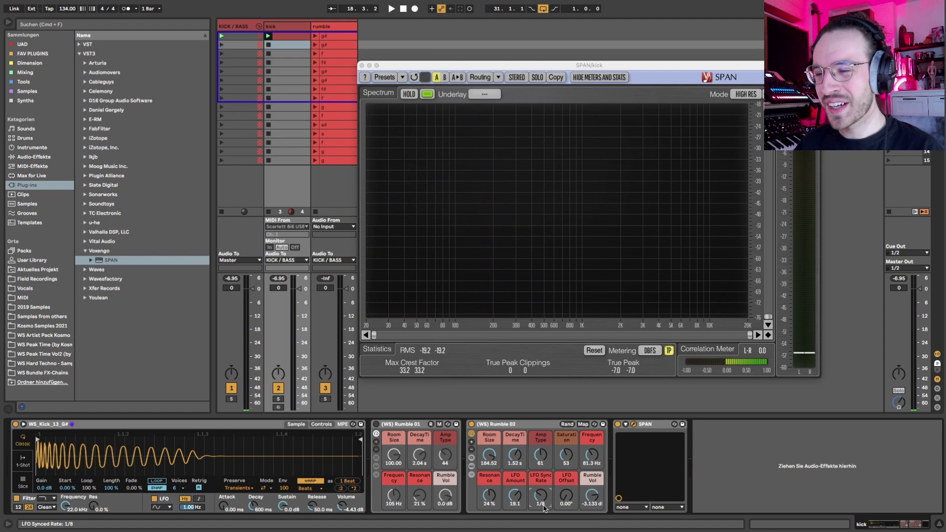
Step: Go through the kick track's racks, then inspect the KICK / BASS group's KickBass Group Processing rack and its Saturator
{"action": "left_click", "coordinate": [400, 424]}
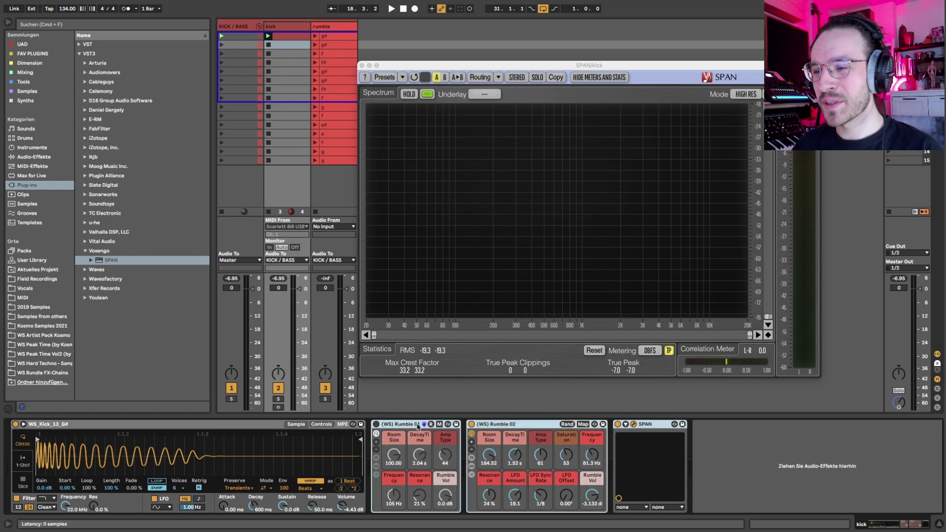
{"action": "left_click", "coordinate": [509, 424]}
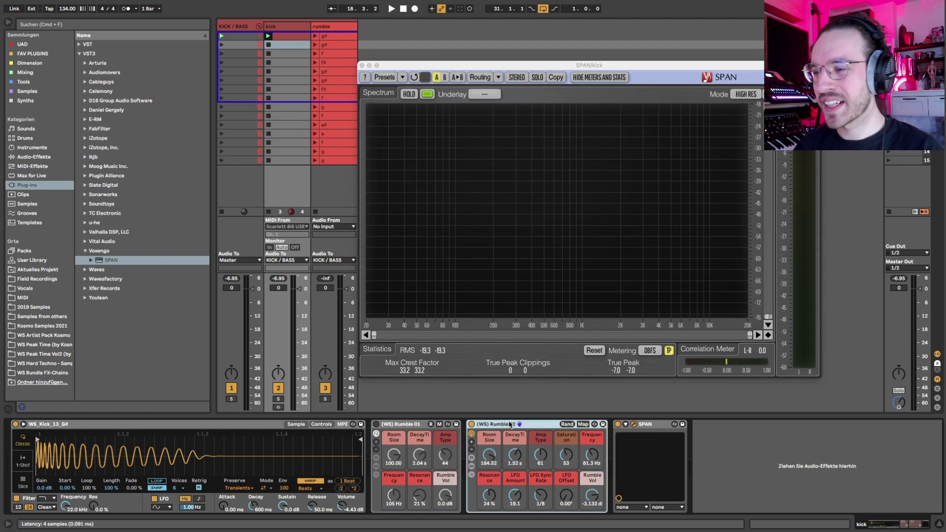
{"action": "left_click", "coordinate": [655, 427]}
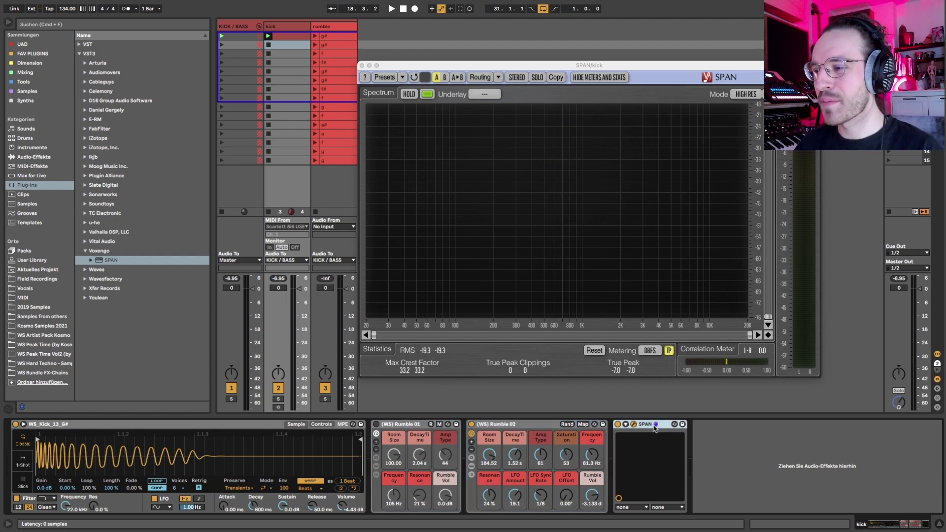
{"action": "left_click", "coordinate": [233, 26]}
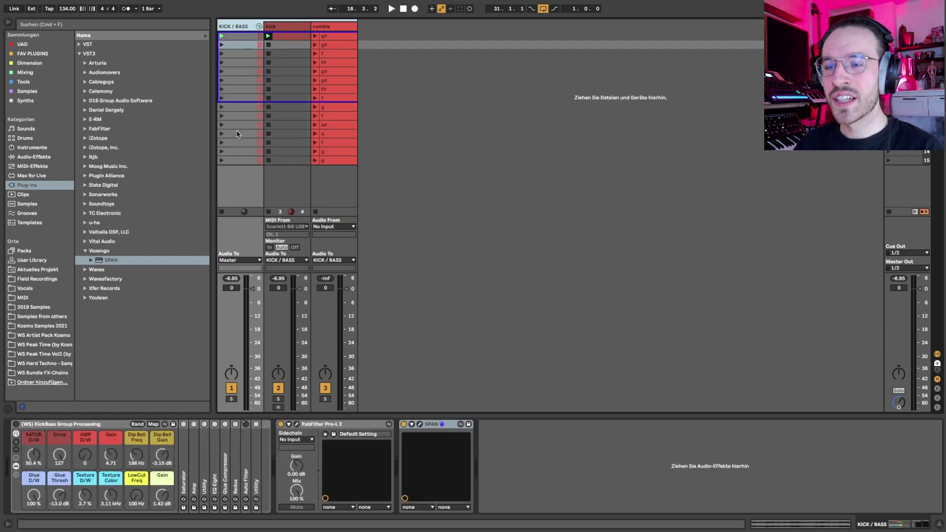
{"action": "left_click", "coordinate": [15, 424]}
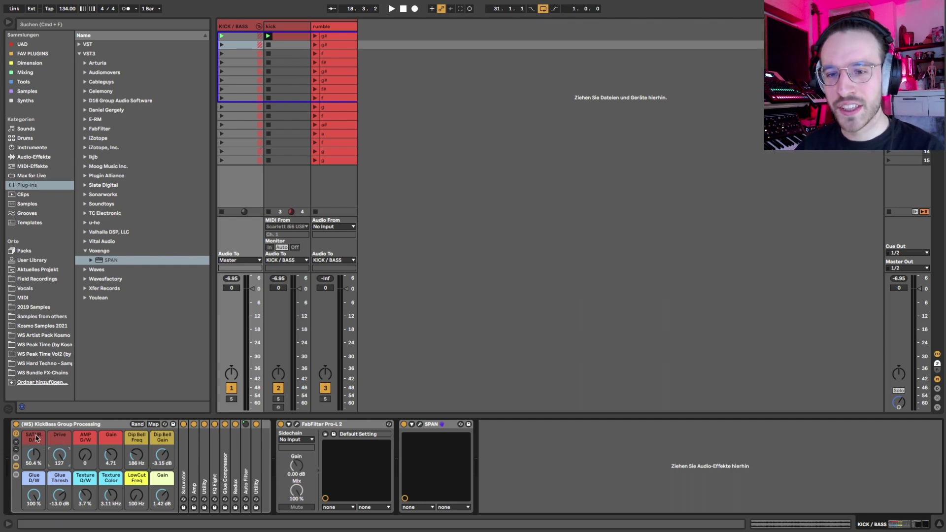
{"action": "double_click", "coordinate": [185, 463]}
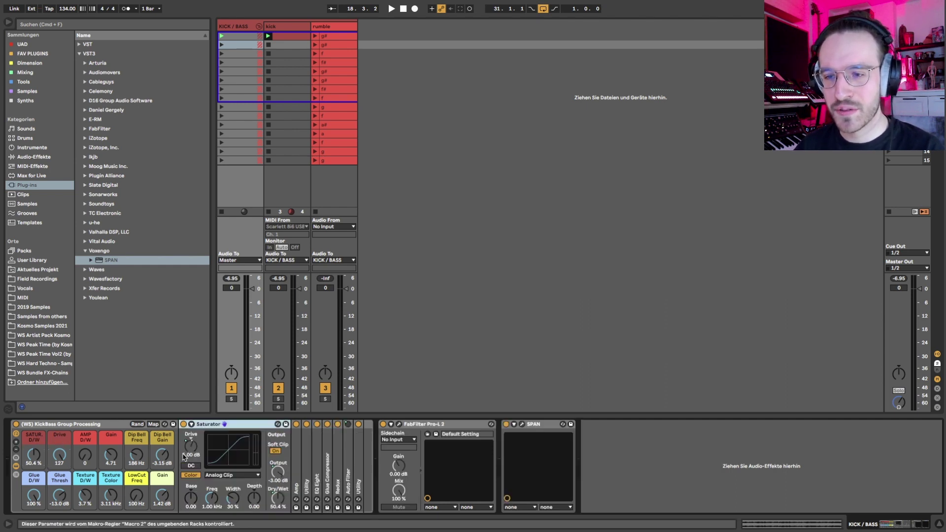
{"action": "double_click", "coordinate": [218, 424]}
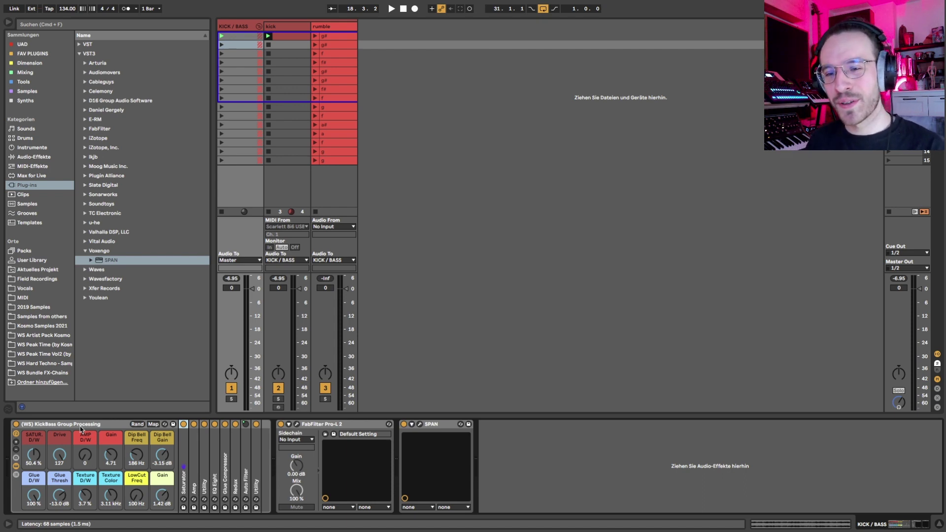
Step: Raise the KickBass Group Processing rack's AMP D/W to 127, then return it to 0
{"action": "mouse_move", "coordinate": [61, 455]}
{"action": "left_mouse_down"}
{"action": "mouse_move", "coordinate": [61, 522]}
{"action": "mouse_move", "coordinate": [64, 457]}
{"action": "left_mouse_up"}
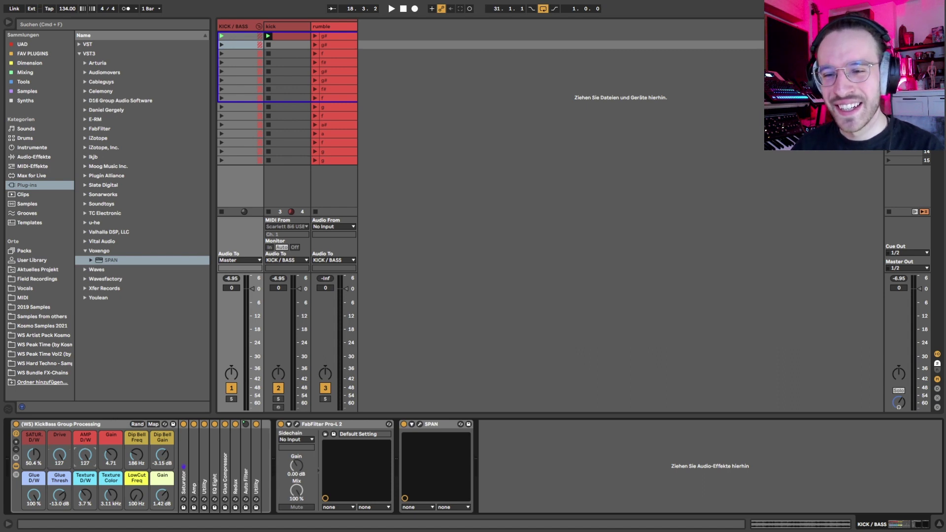
{"action": "left_click_drag", "start_coordinate": [83, 458], "coordinate": [85, 457]}
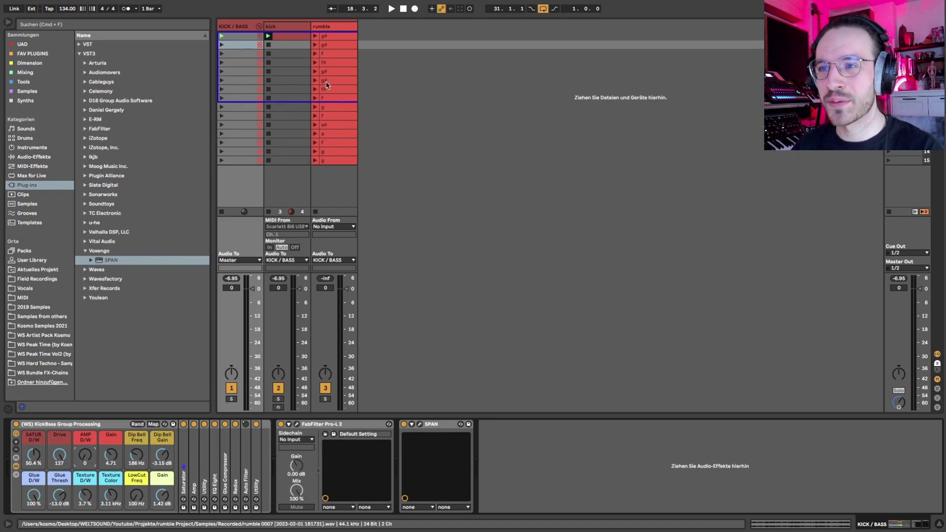
Step: Disable Rumble 02 on the kick track, close SPAN's window, and launch the first g# clip on the rumble track
{"action": "left_click", "coordinate": [291, 45]}
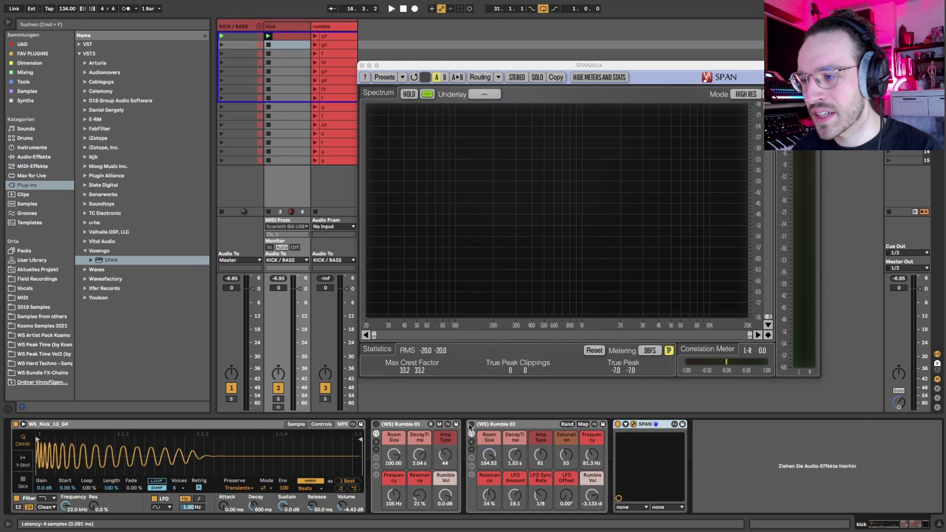
{"action": "left_click", "coordinate": [633, 424]}
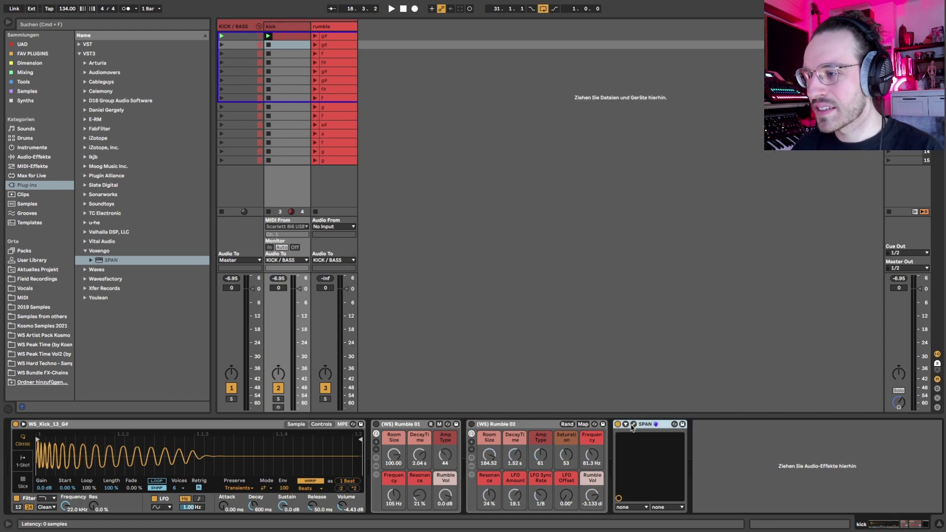
{"action": "left_click", "coordinate": [323, 36]}
{"action": "left_click", "coordinate": [315, 36]}
{"action": "left_click", "coordinate": [296, 45]}
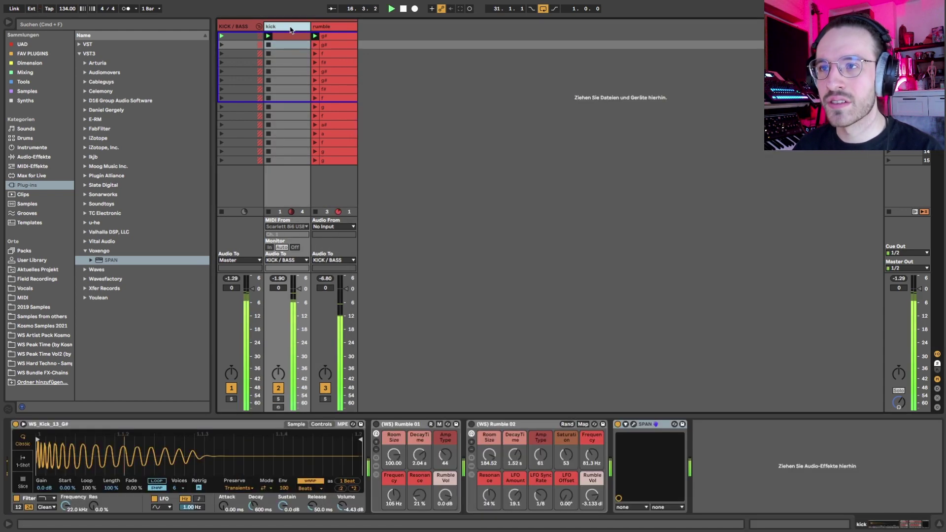
Step: Audition the KICK / BASS group's AMP D/W at 126 with kick and rumble playing, then bring it back to 0
{"action": "left_click", "coordinate": [239, 45]}
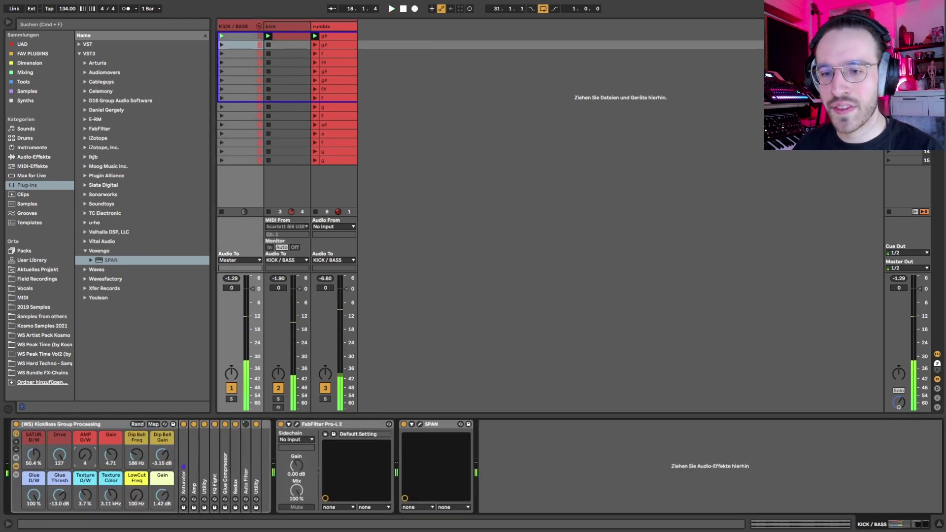
{"action": "left_click_drag", "start_coordinate": [94, 461], "coordinate": [85, 488]}
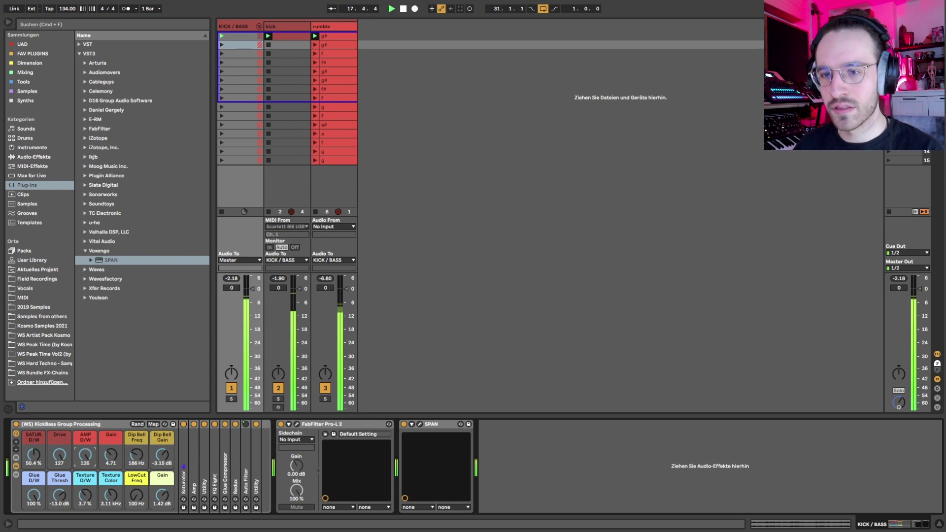
{"action": "key", "text": "space"}
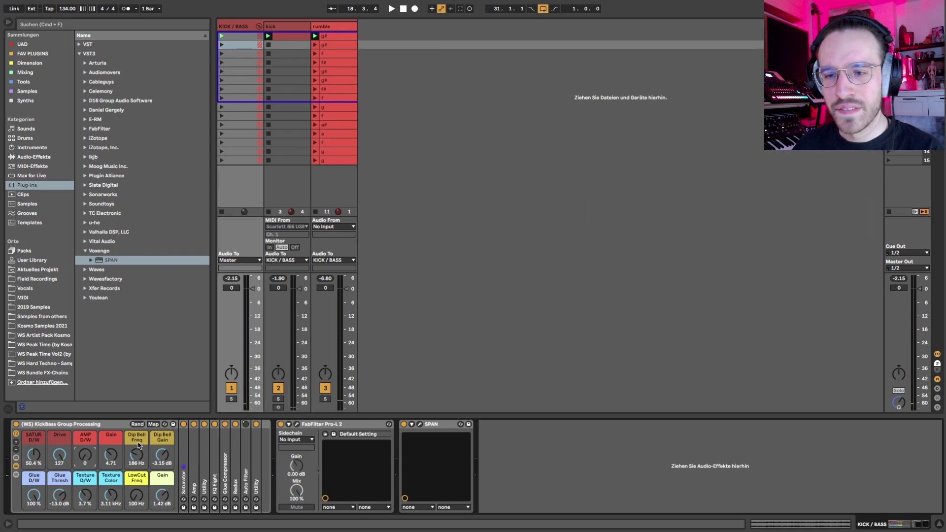
Step: Sweep the group rack's Dip Bell Freq down to 100 Hz and up to 574 Hz, setting Dip Bell Gain to -3.86 dB
{"action": "left_click_drag", "start_coordinate": [136, 442], "coordinate": [135, 436]}
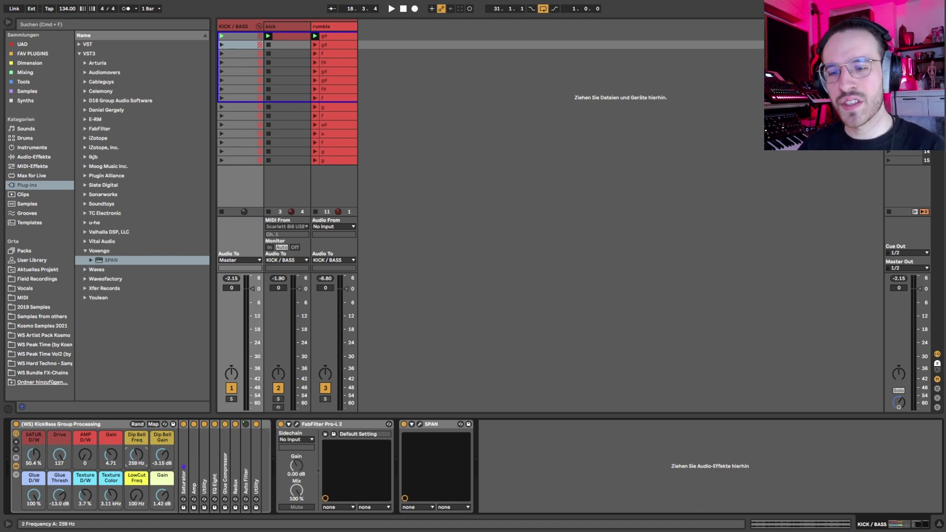
{"action": "left_click_drag", "start_coordinate": [136, 454], "coordinate": [136, 461]}
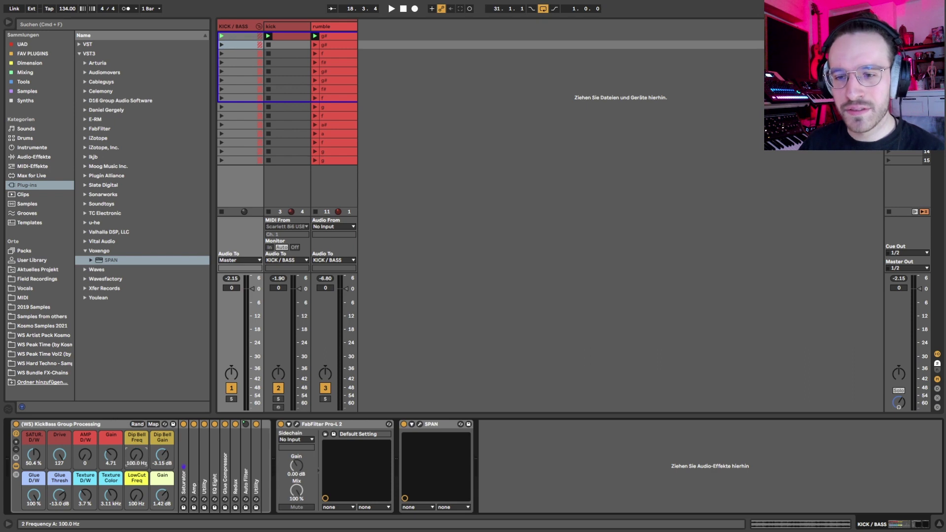
{"action": "left_click_drag", "start_coordinate": [137, 454], "coordinate": [137, 452]}
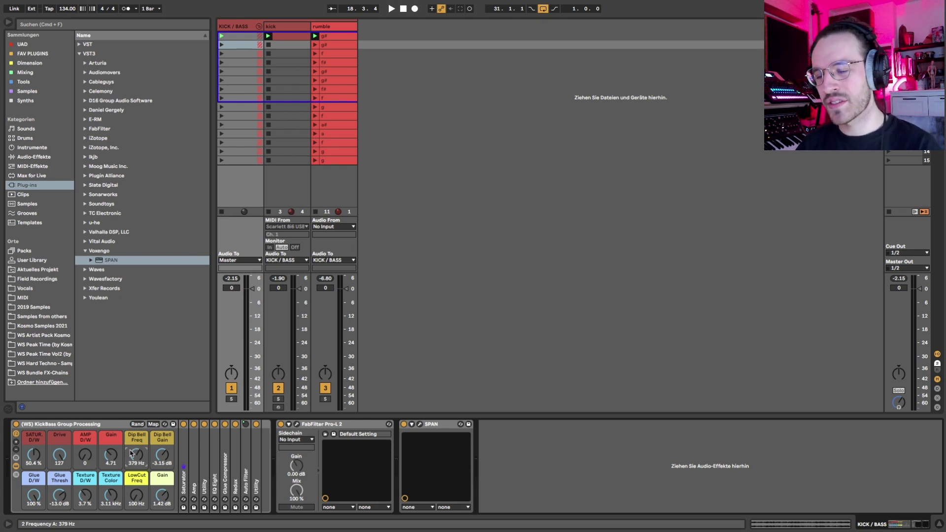
{"action": "left_click_drag", "start_coordinate": [131, 453], "coordinate": [139, 458]}
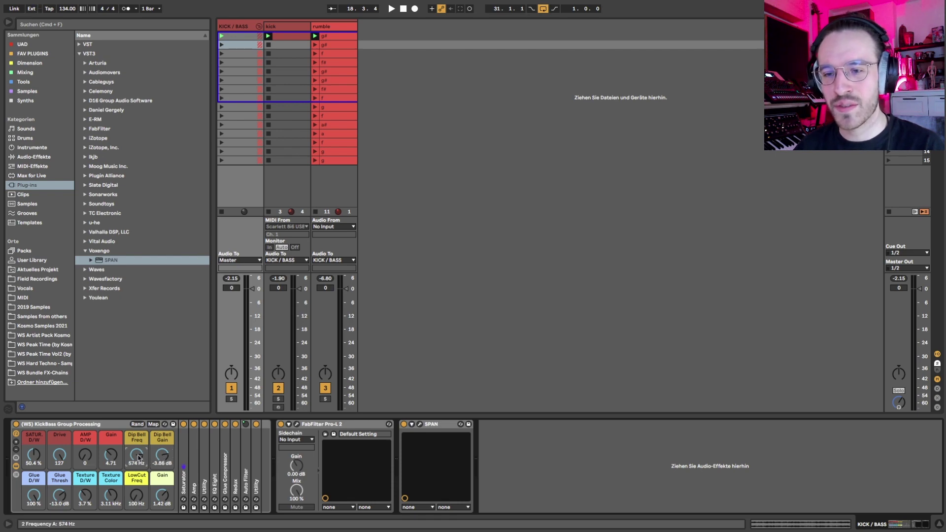
Step: Open FabFilter Pro-L 2 on the KICK / BASS group and compare the playback level with KickBass Group Processing off and on
{"action": "left_click", "coordinate": [270, 29]}
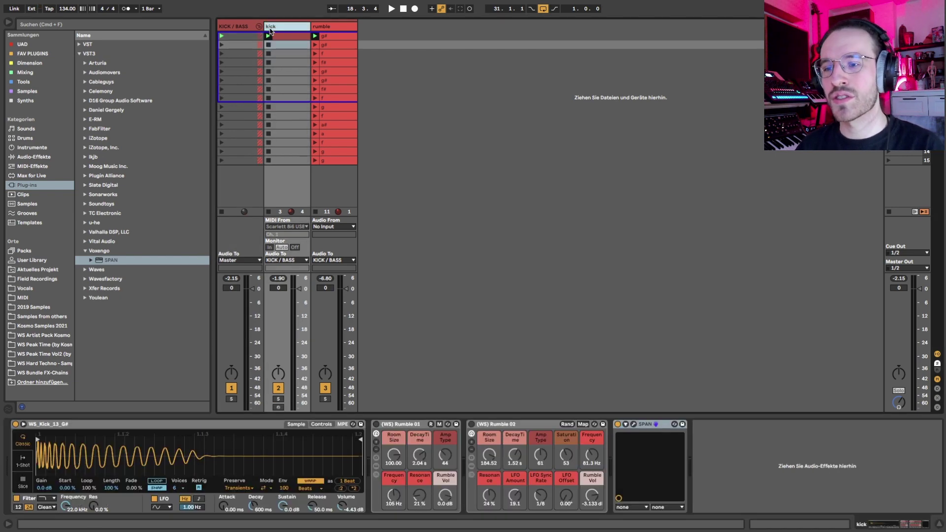
{"action": "key", "text": "Right"}
{"action": "key", "text": "Left"}
{"action": "key", "text": "Left"}
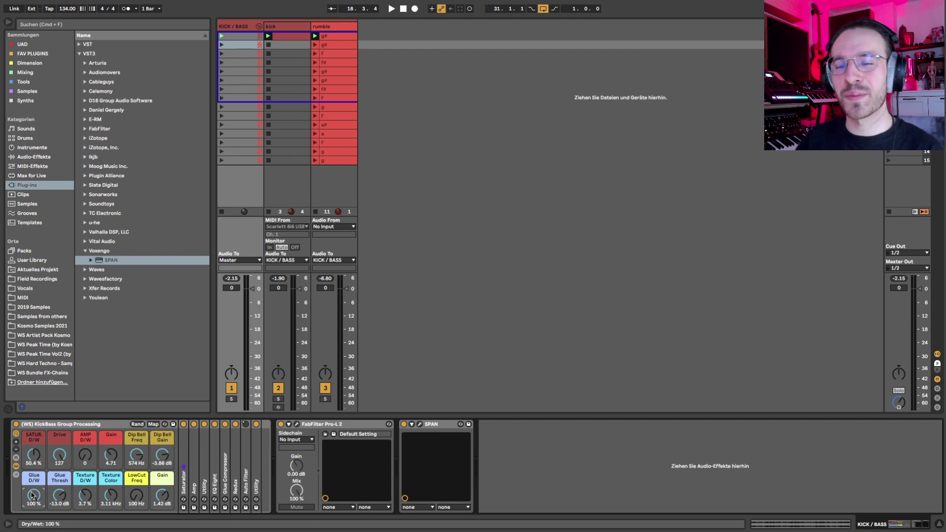
{"action": "left_click", "coordinate": [297, 425]}
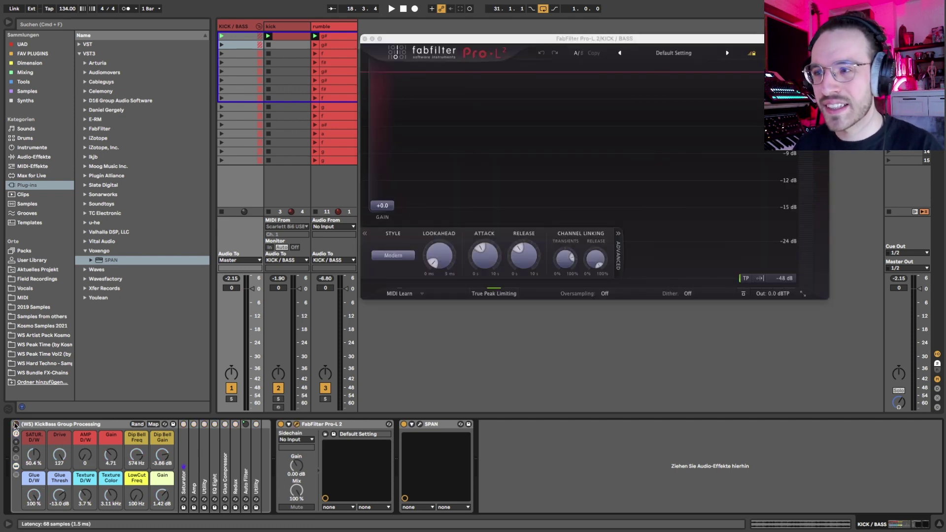
{"action": "key", "text": "space"}
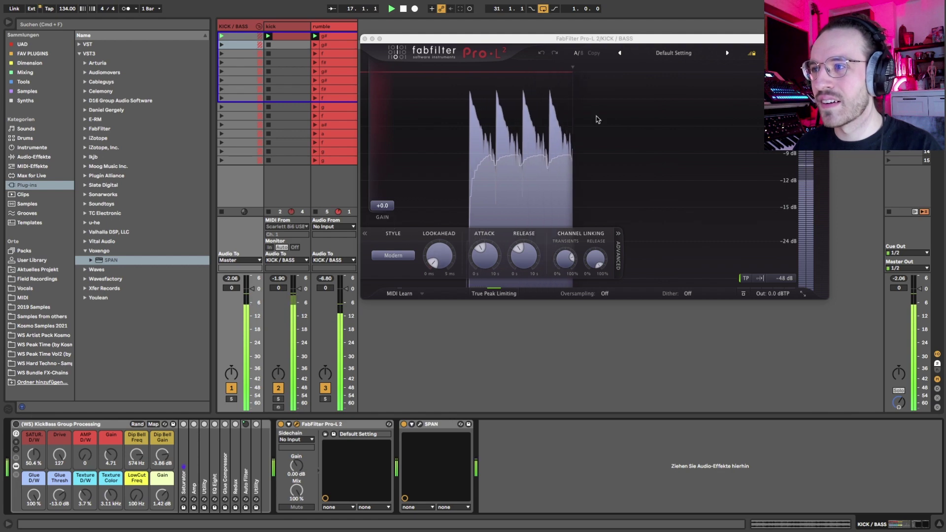
{"action": "key", "text": "space"}
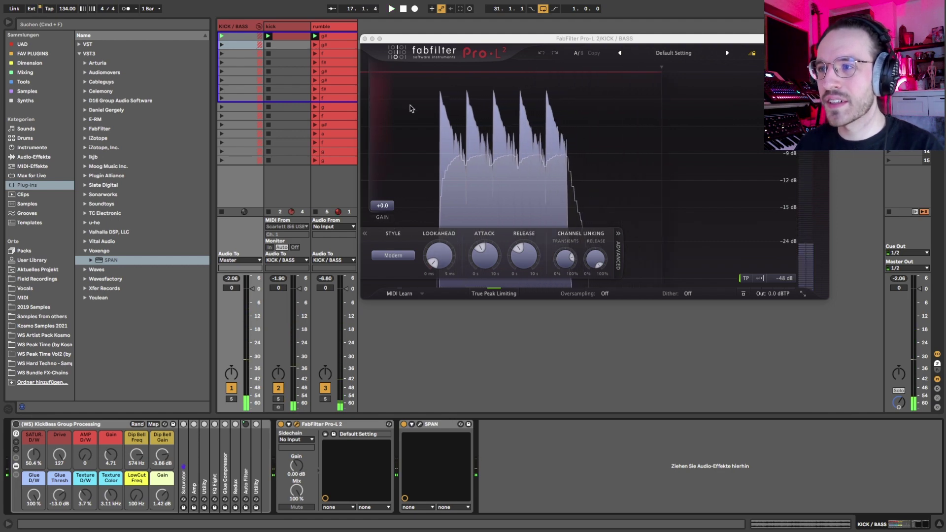
{"action": "key", "text": "space"}
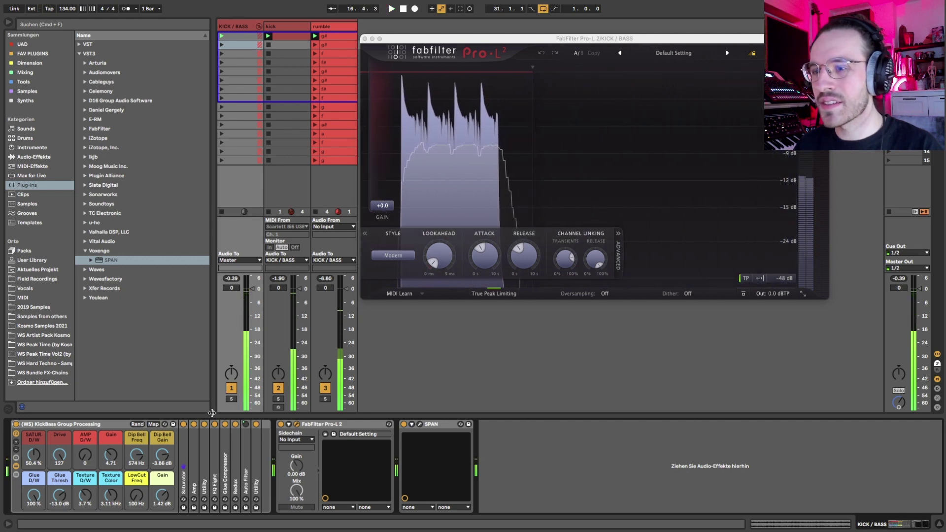
Step: Set the KickBass Group Processing output Gain to 0.47 dB, recheck the level in Pro-L 2, and close the limiter's window
{"action": "scroll", "coordinate": [167, 496], "scroll_direction": "down", "scroll_amount": 3}
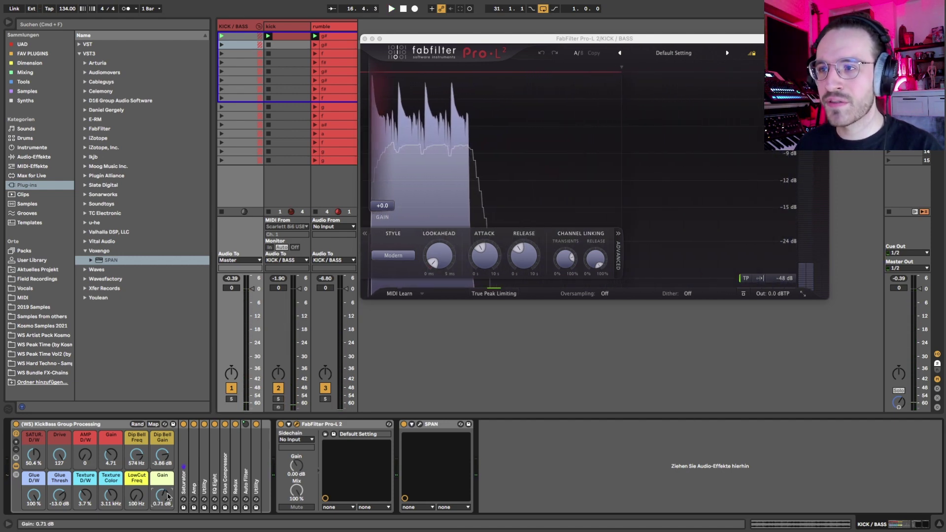
{"action": "scroll", "coordinate": [168, 496], "scroll_direction": "up", "scroll_amount": 1}
{"action": "left_click_drag", "start_coordinate": [168, 497], "coordinate": [168, 498]}
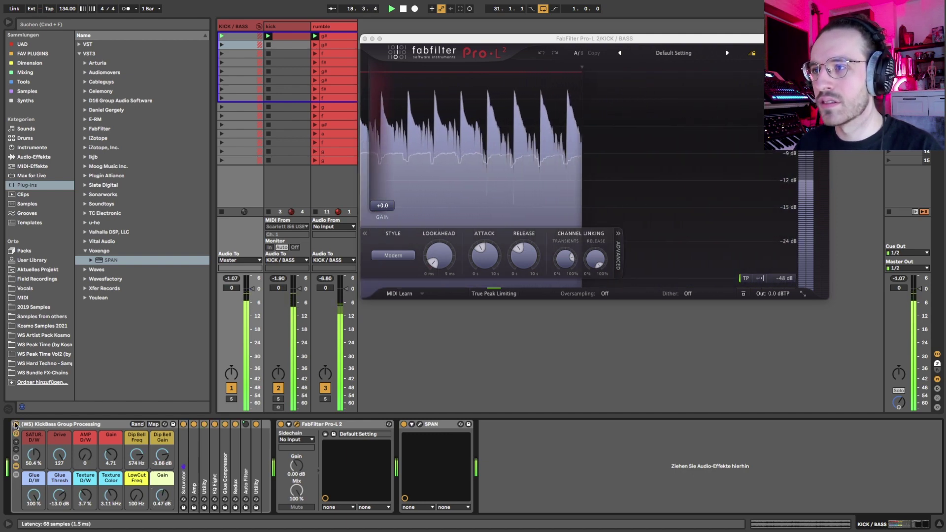
{"action": "key", "text": "space"}
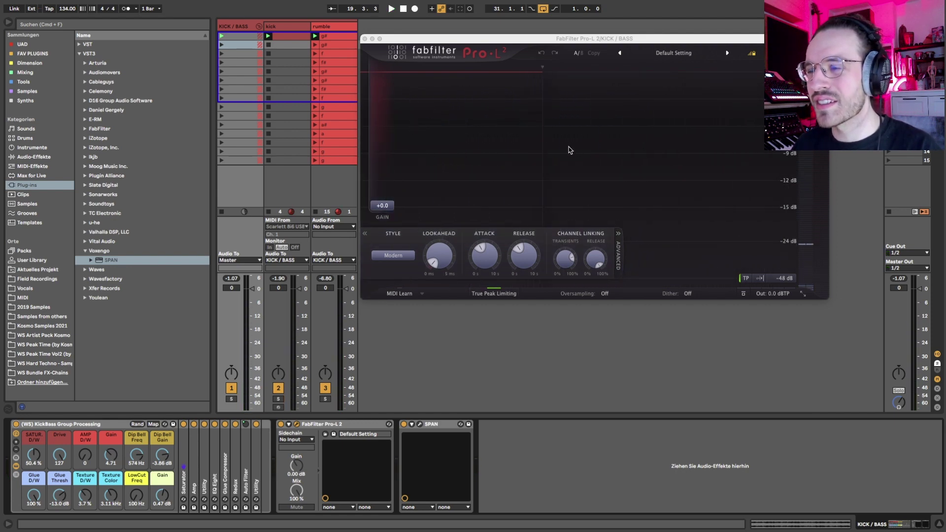
{"action": "left_click", "coordinate": [365, 39]}
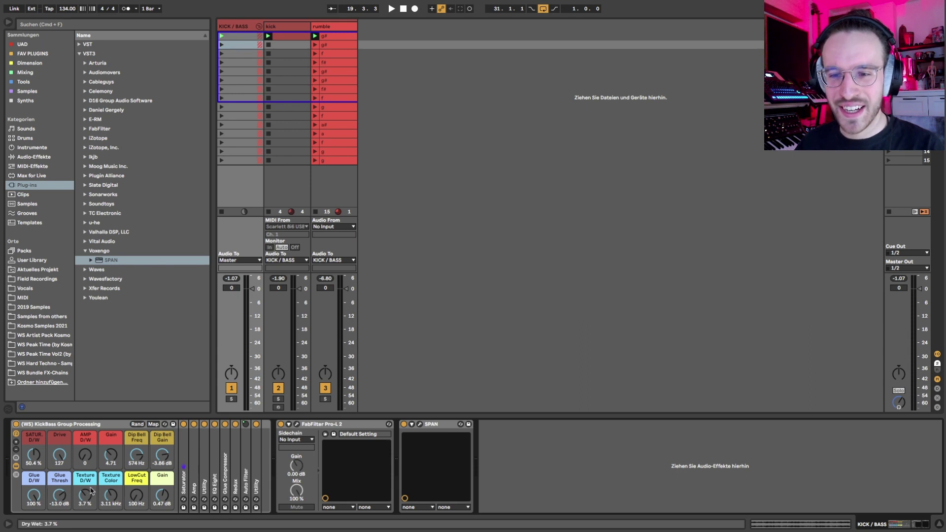
Step: Lower the KickBass Group Processing rack's Texture D/W to 0.1 %
{"action": "left_click_drag", "start_coordinate": [86, 495], "coordinate": [85, 490]}
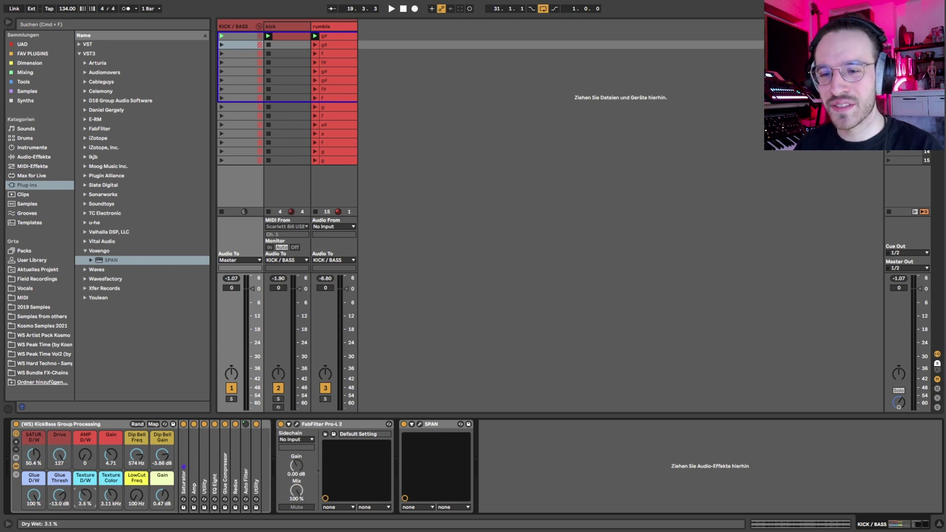
{"action": "key", "text": "Delete"}
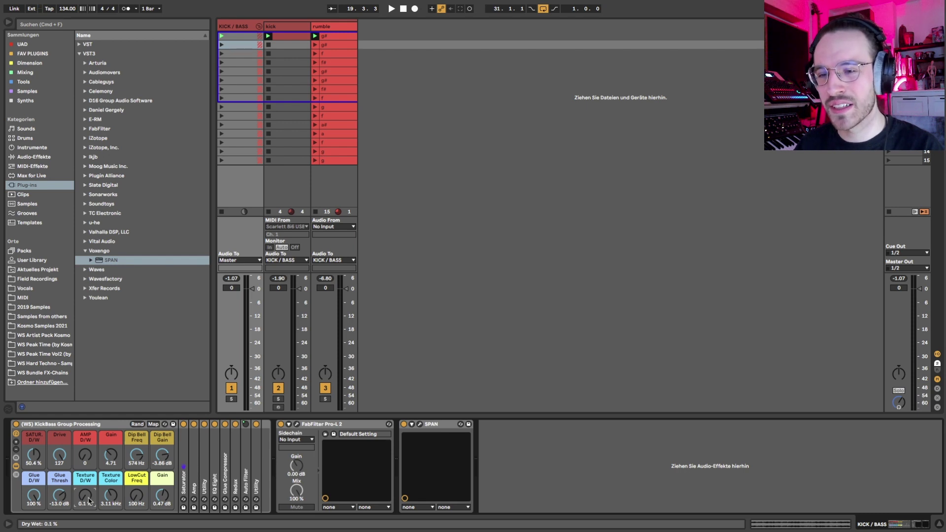
Step: Set the KickBass Group Processing rack's Texture D/W to 3.1 % and play the loop to hear the change
{"action": "left_click_drag", "start_coordinate": [89, 501], "coordinate": [135, 501]}
{"action": "key", "text": "space"}
{"action": "key", "text": "space"}
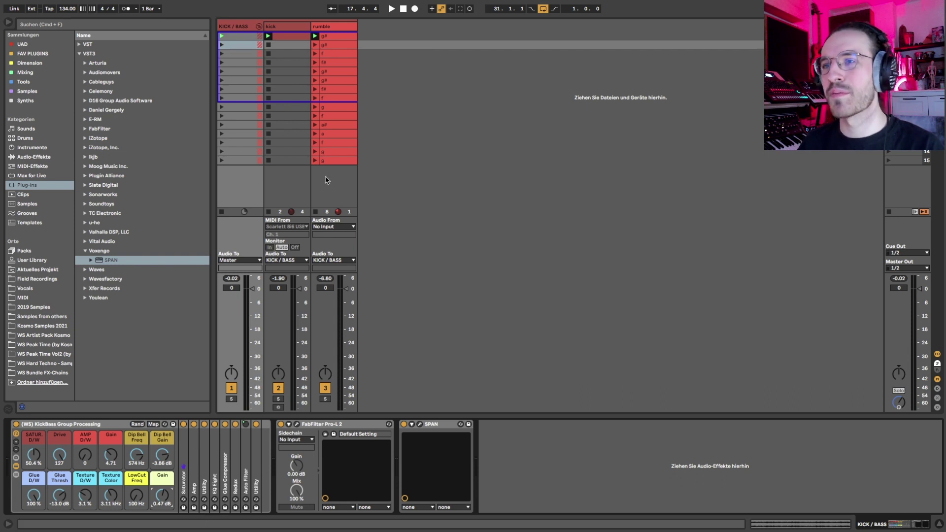
Step: Compare the device chains on the rumble and kick tracks, and examine the rumble's FabFilter Pro-C 2 sidechain ducking during playback
{"action": "left_click", "coordinate": [318, 27]}
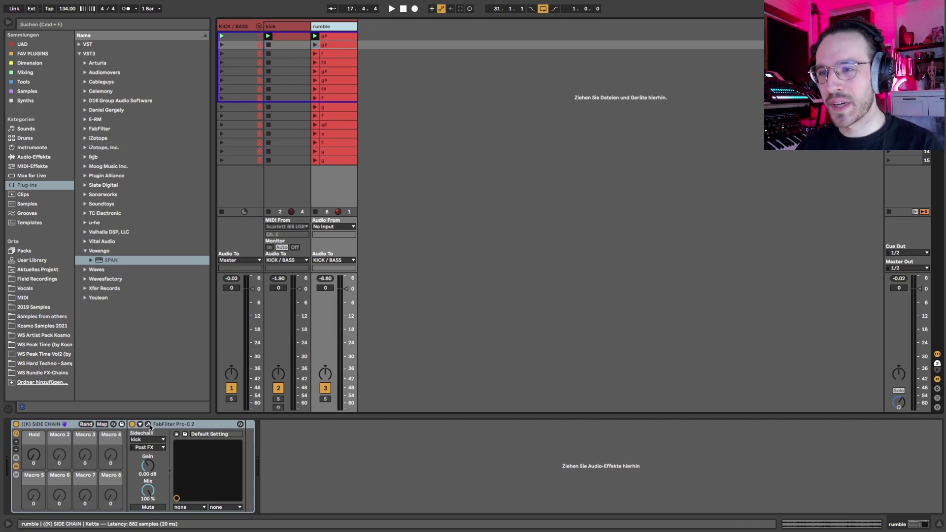
{"action": "left_click", "coordinate": [295, 36]}
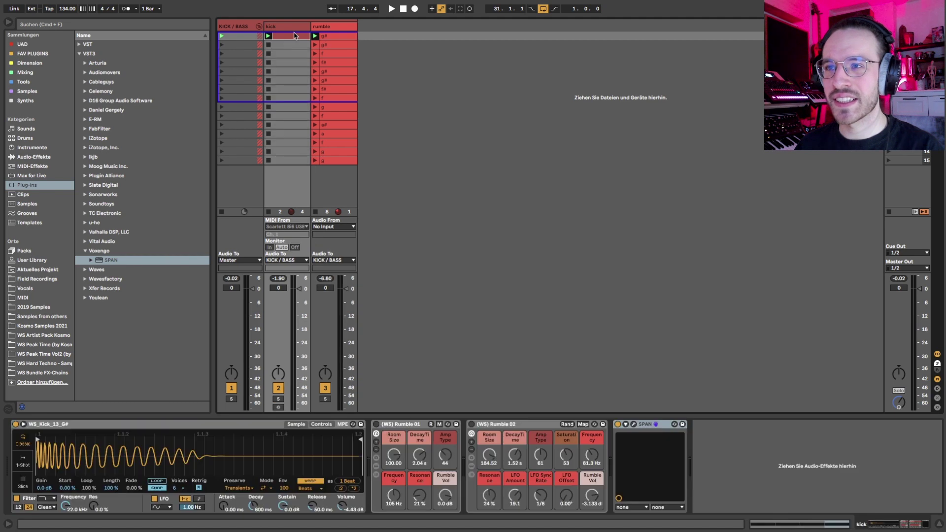
{"action": "key", "text": "Right"}
{"action": "key", "text": "Left"}
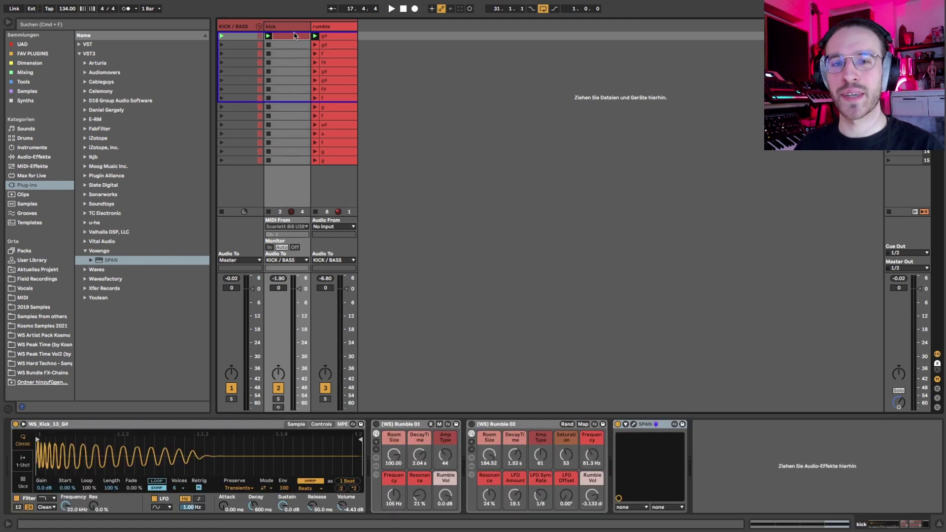
{"action": "key", "text": "Right"}
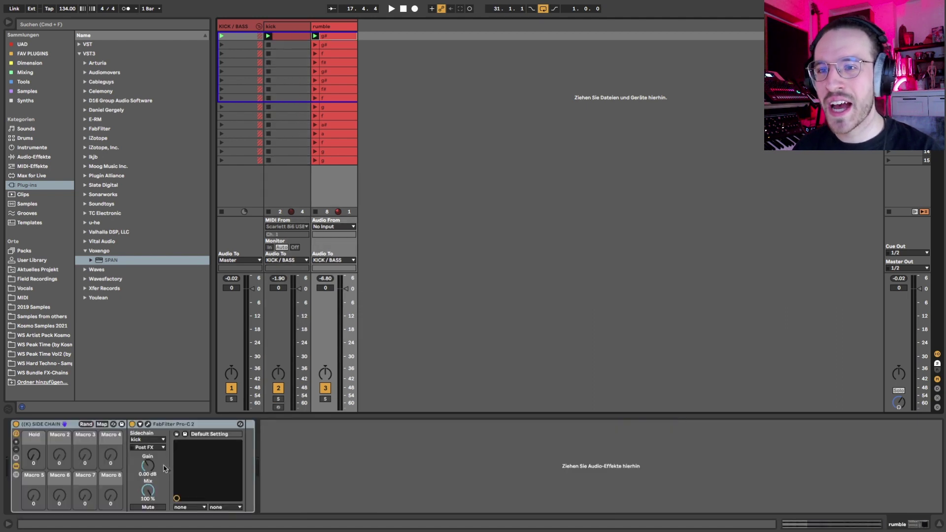
{"action": "left_click", "coordinate": [147, 424]}
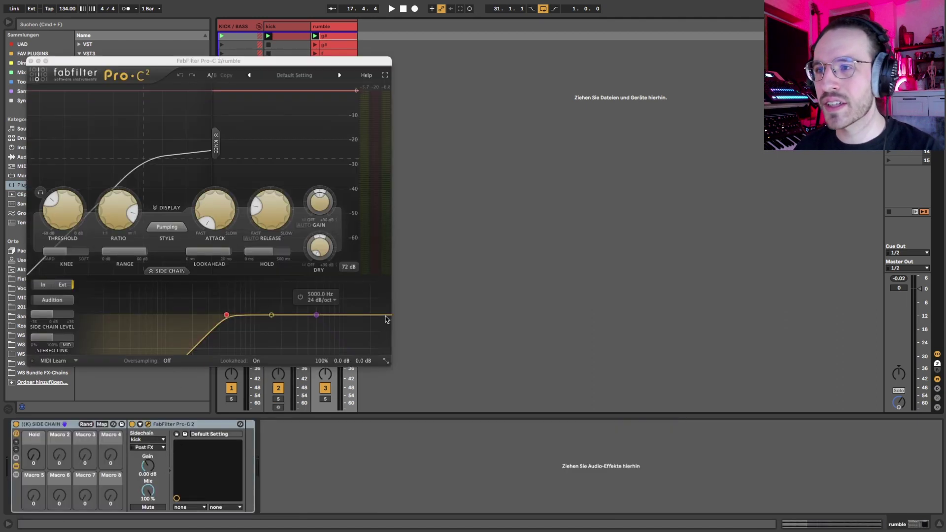
{"action": "left_click_drag", "start_coordinate": [141, 60], "coordinate": [170, 60]}
{"action": "key", "text": "space"}
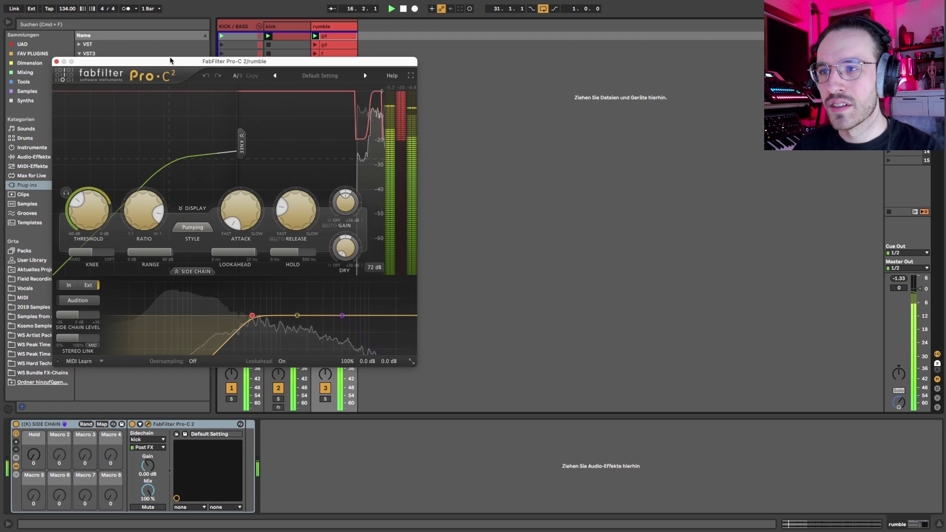
{"action": "key", "text": "space"}
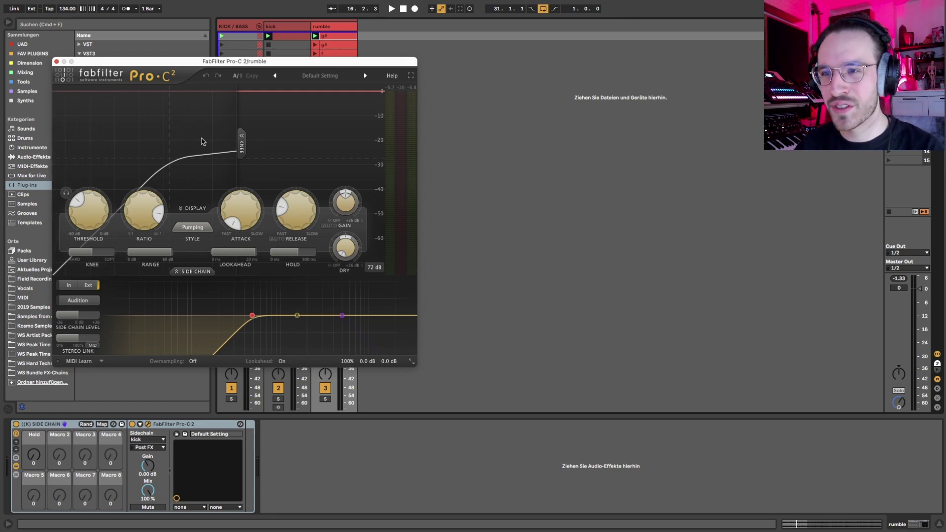
Step: Rearrange notes in the first kick clip, check the ducking in the rumble track's Pro-C 2, and close the compressor's window
{"action": "double_click", "coordinate": [294, 35]}
{"action": "left_click_drag", "start_coordinate": [240, 376], "coordinate": [129, 390]}
{"action": "left_click_drag", "start_coordinate": [241, 374], "coordinate": [129, 411]}
{"action": "left_click", "coordinate": [328, 27]}
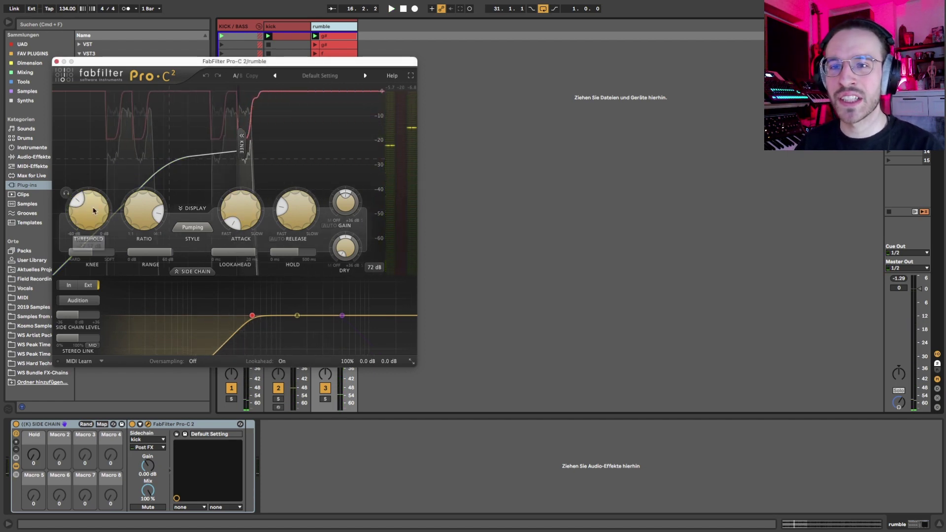
{"action": "mouse_move", "coordinate": [127, 222]}
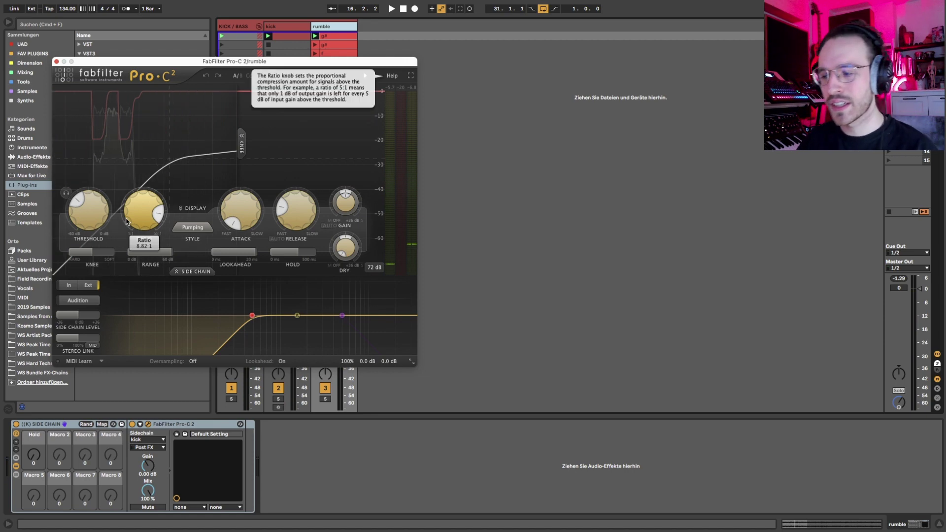
{"action": "left_click", "coordinate": [56, 61]}
Step: Try a clip envelope on the first g# rumble clip that rises from silence just before 1.1.3, and undo it
{"action": "left_click", "coordinate": [335, 36]}
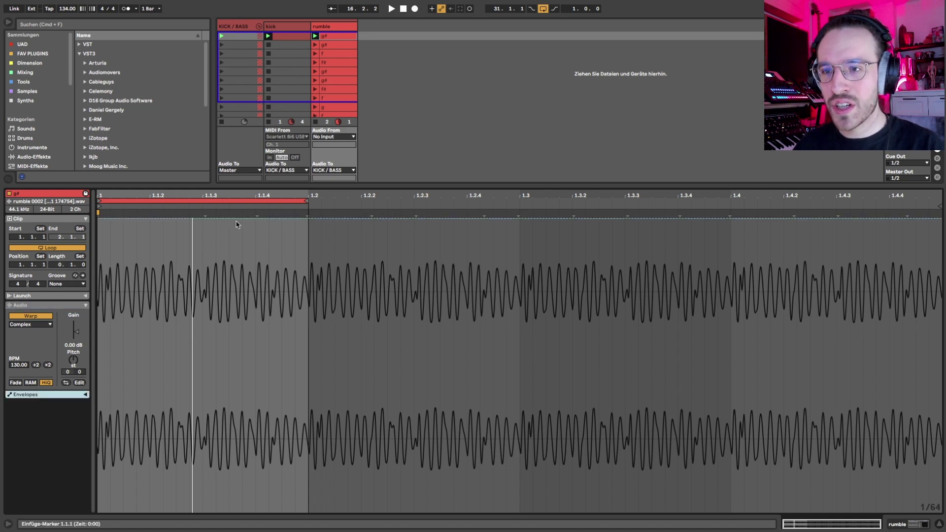
{"action": "left_click_drag", "start_coordinate": [235, 221], "coordinate": [211, 219]}
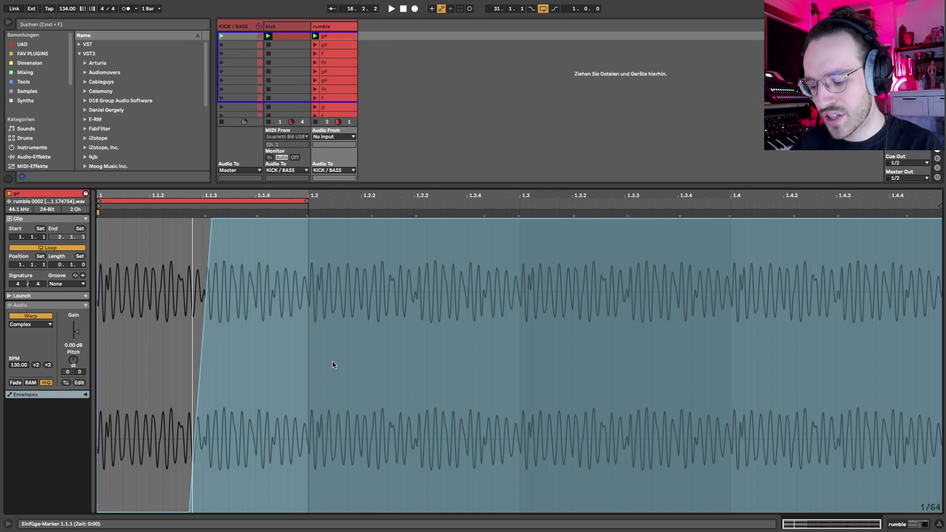
{"action": "key", "text": "super+z"}
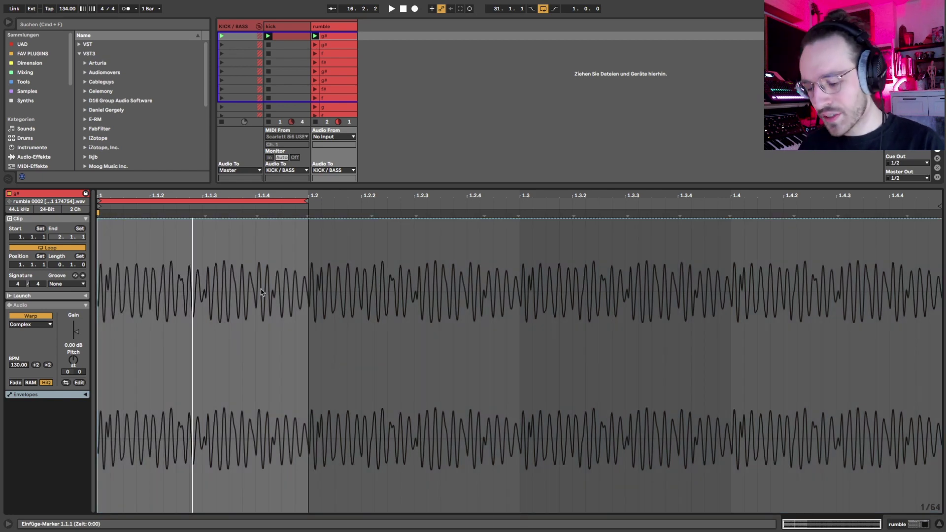
{"action": "key", "text": "shift+Tab"}
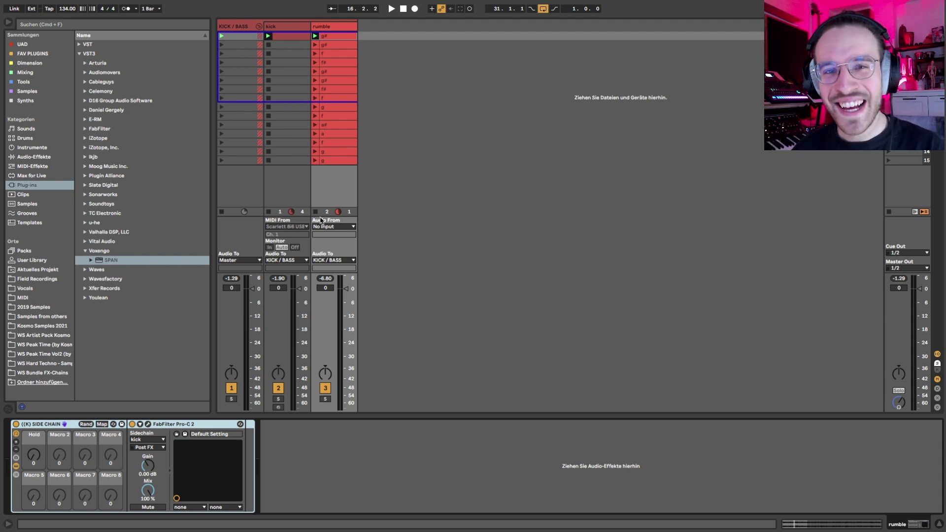
{"action": "left_click", "coordinate": [318, 28]}
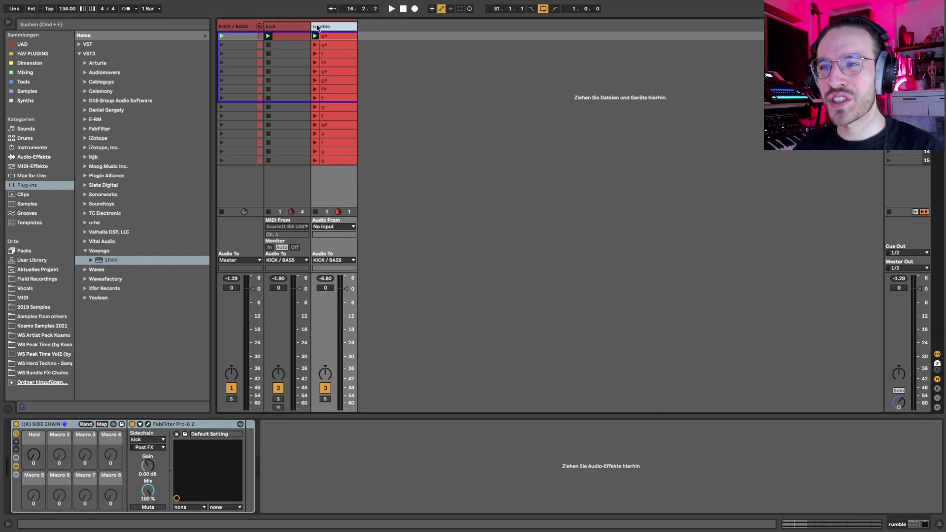
{"action": "key", "text": "Left"}
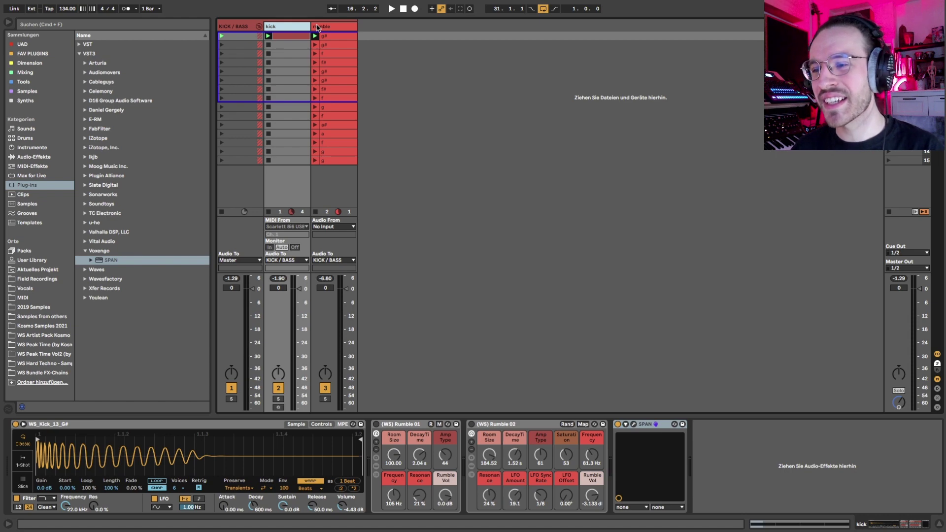
{"action": "left_click", "coordinate": [318, 27]}
{"action": "key", "text": "Left"}
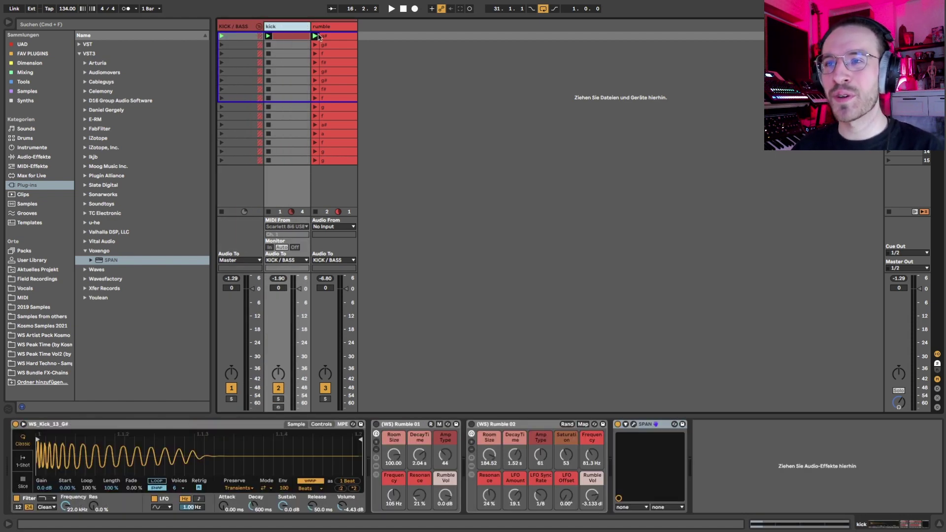
Step: Go through the waveforms of the recorded rumble clips down to the last one, hide the detail view, and reselect the first g# clip
{"action": "left_click", "coordinate": [333, 40]}
{"action": "key", "text": "Down"}
{"action": "key", "text": "Down"}
{"action": "key", "text": "Down"}
{"action": "key", "text": "Down"}
{"action": "key", "text": "Down"}
{"action": "key", "text": "Down"}
{"action": "key", "text": "Down"}
{"action": "double_click", "coordinate": [332, 38]}
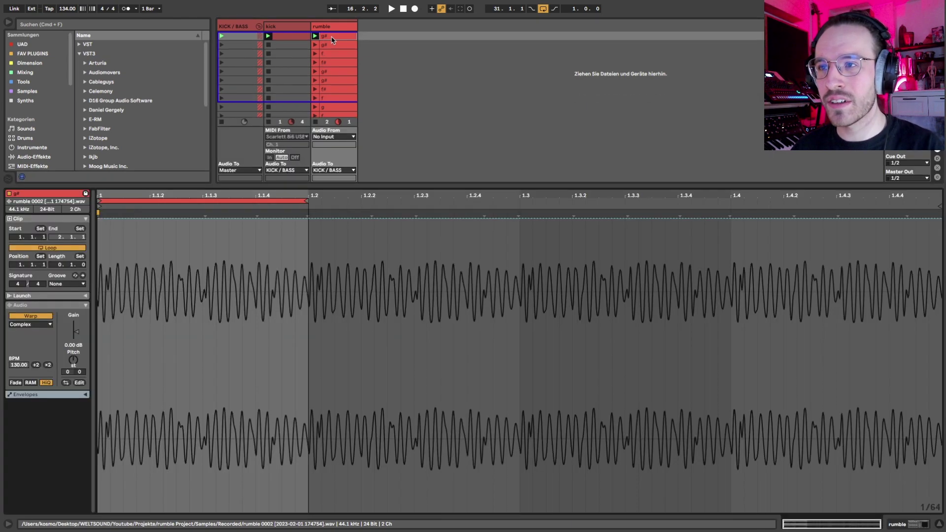
{"action": "key", "text": "Down"}
{"action": "key", "text": "Down"}
{"action": "key", "text": "Down"}
{"action": "key", "text": "Down"}
{"action": "key", "text": "Down"}
{"action": "key", "text": "Down"}
{"action": "key", "text": "Down"}
{"action": "key", "text": "Down"}
{"action": "key", "text": "Down"}
{"action": "key", "text": "Down"}
{"action": "key", "text": "Down"}
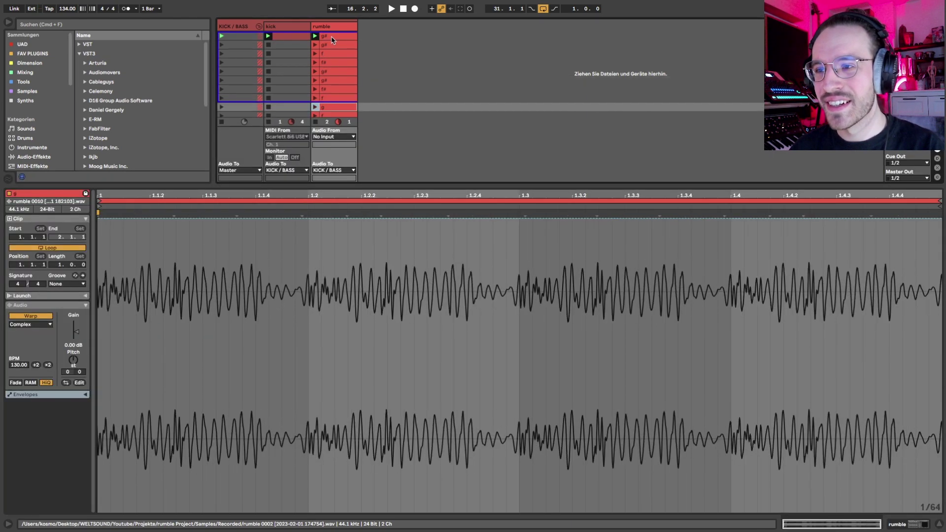
{"action": "key", "text": "Down"}
{"action": "key", "text": "Down"}
{"action": "key", "text": "Down"}
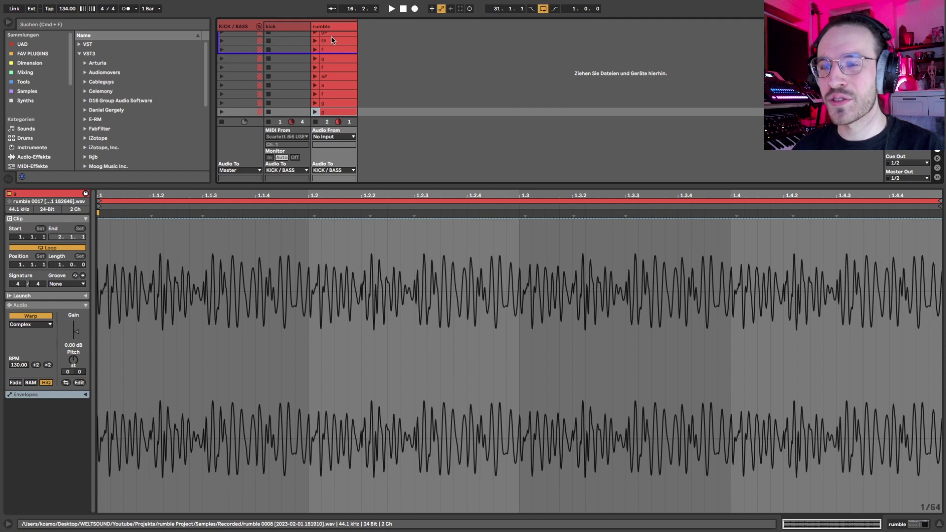
{"action": "key", "text": "super+alt+l"}
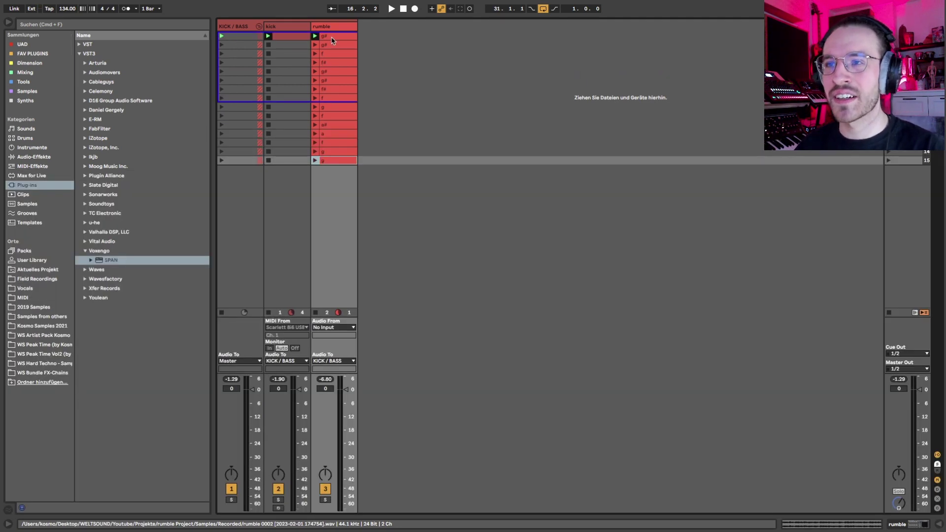
{"action": "left_click", "coordinate": [332, 38]}
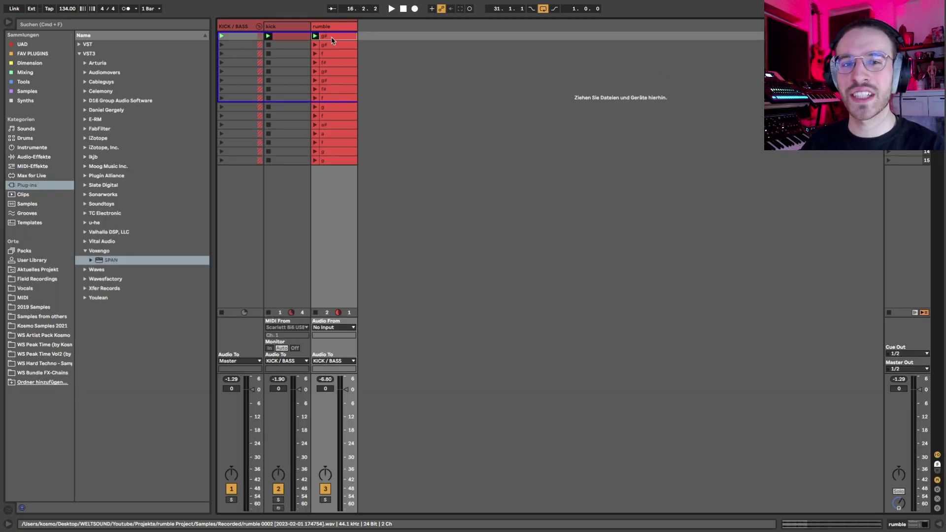